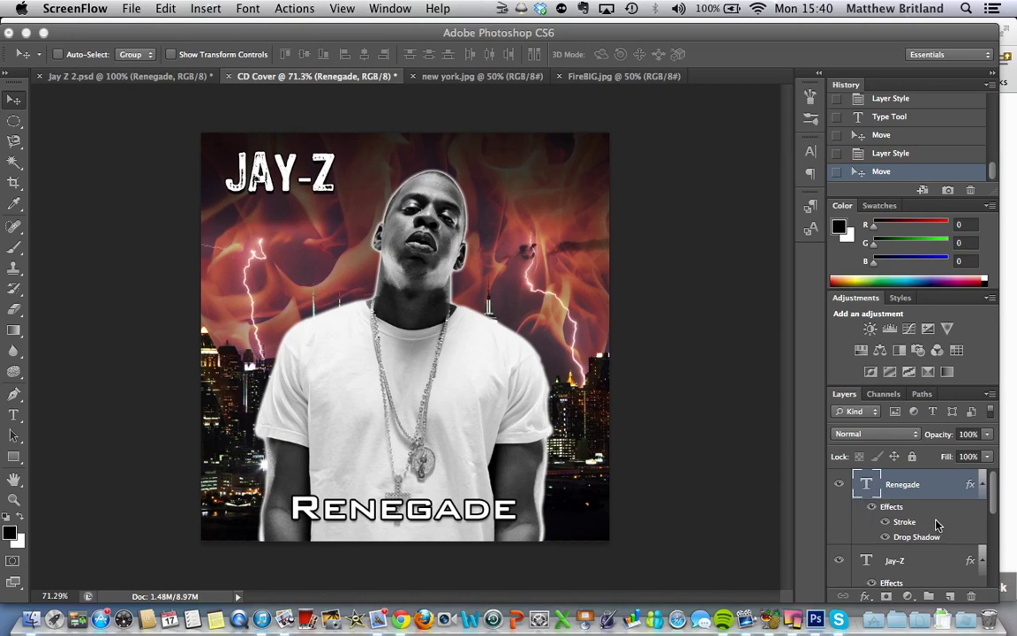
Step: Add a layer mask to the fire layer, Layer 3
scroll(938, 525, down, 5)
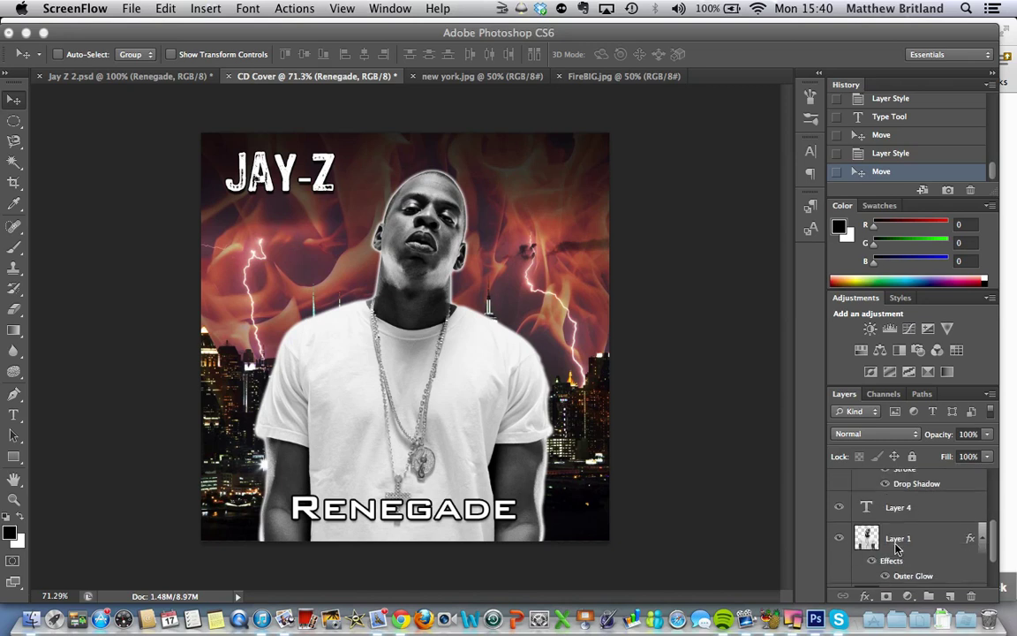
scroll(896, 547, down, 2)
click(896, 547)
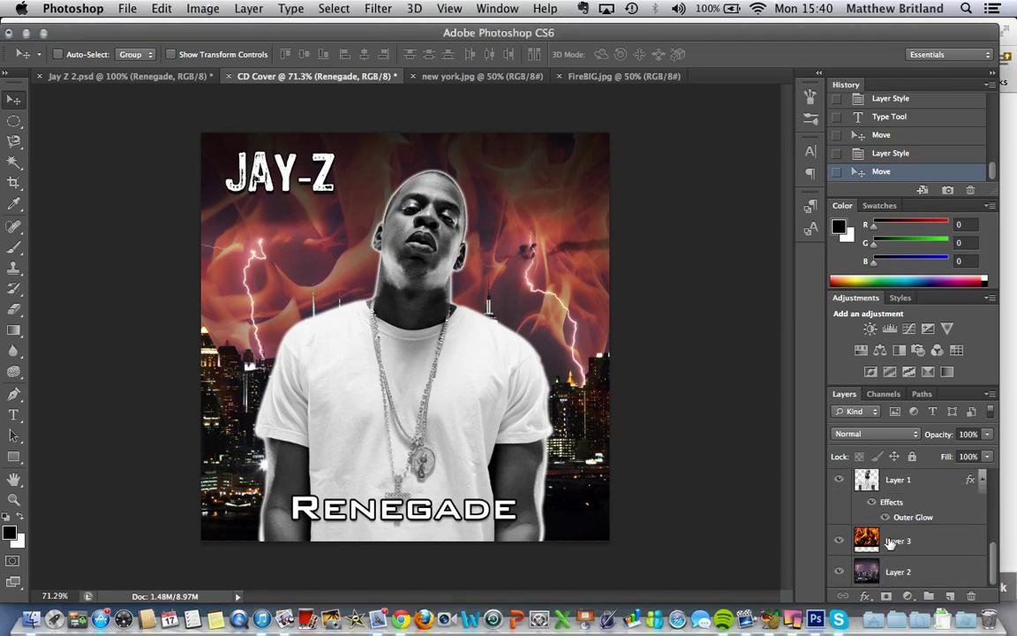
click(901, 541)
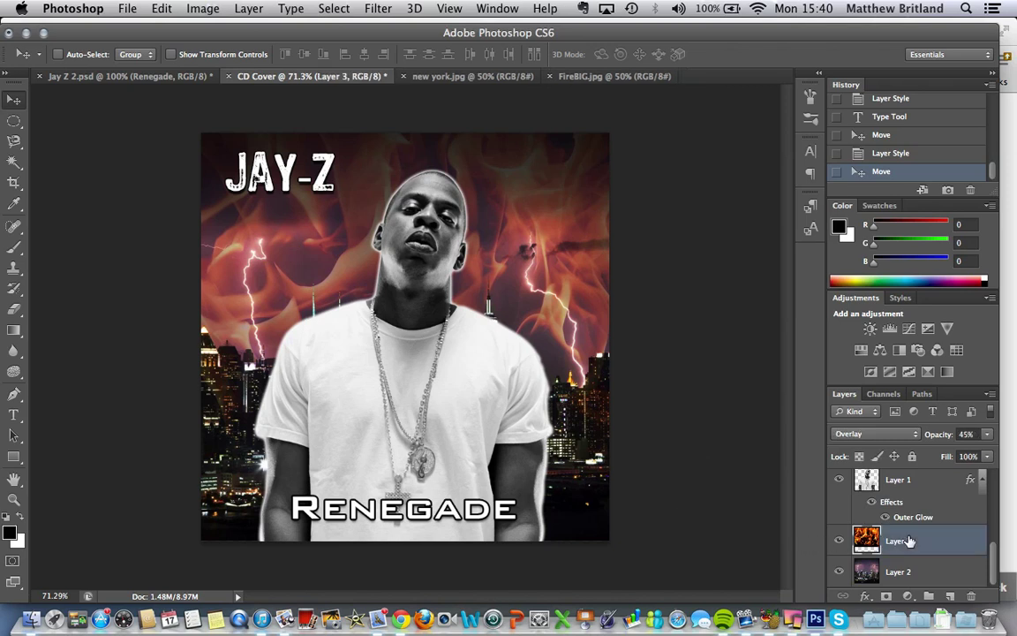
click(887, 598)
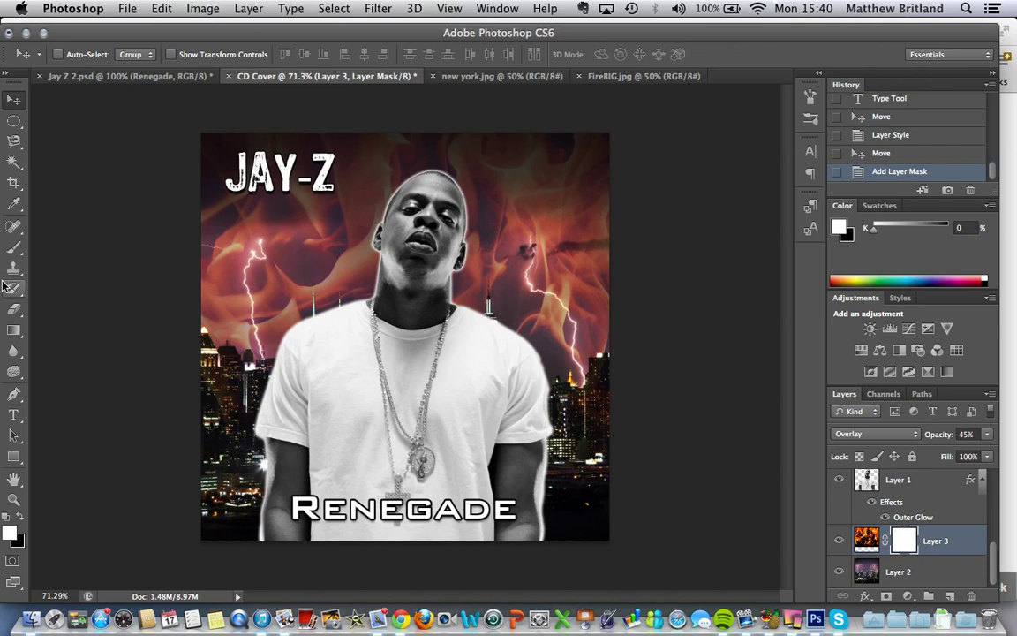
Step: Apply trial linear black-to-white gradients to the fire layer's mask with the Gradient tool, varying direction and length
click(14, 329)
click(19, 331)
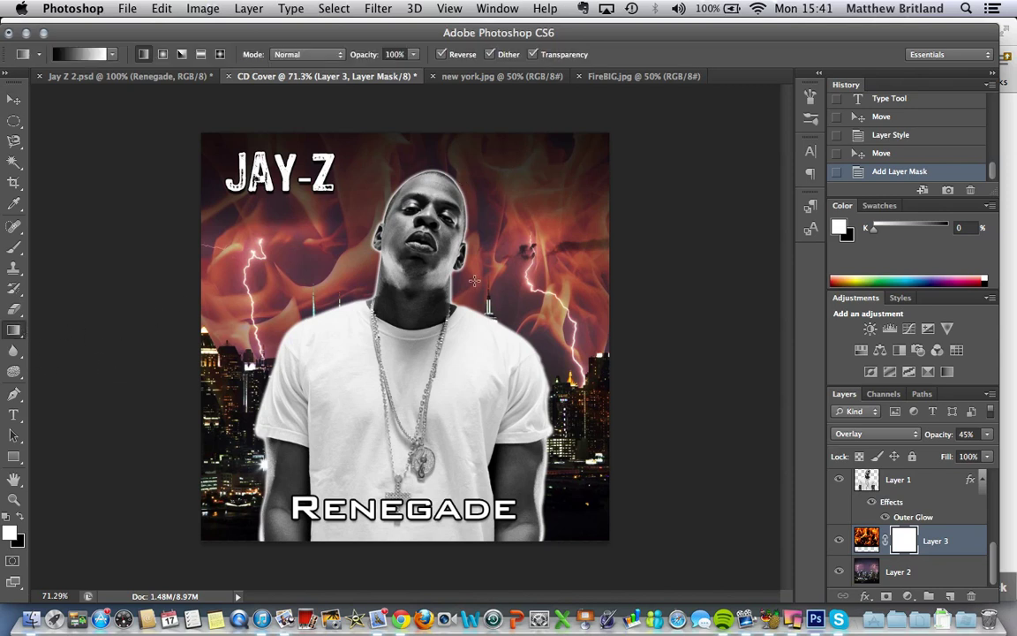
drag(411, 380, 412, 233)
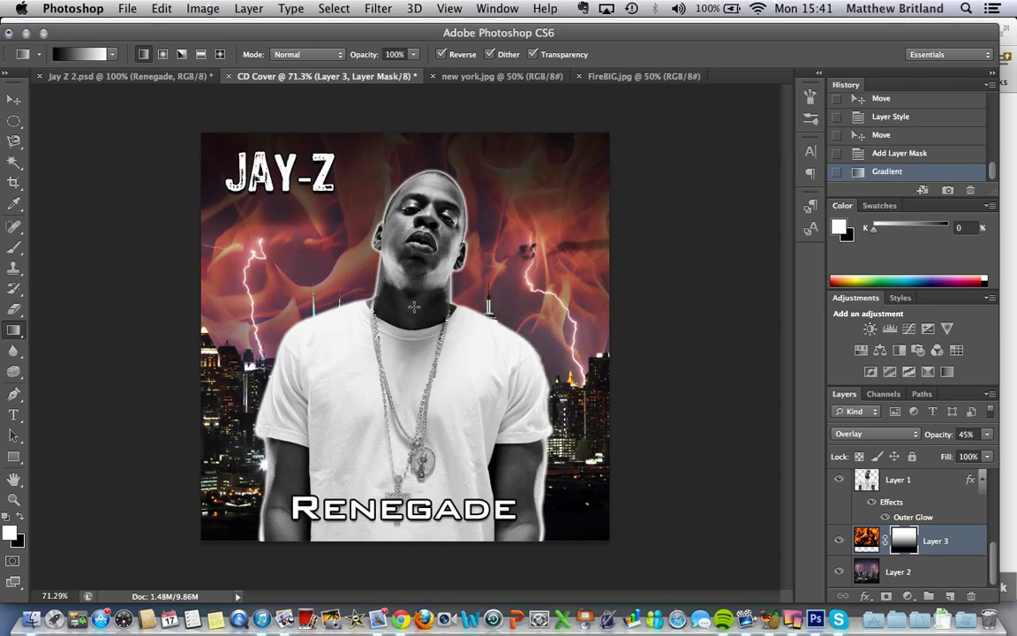
drag(414, 307, 370, 408)
drag(365, 336, 357, 474)
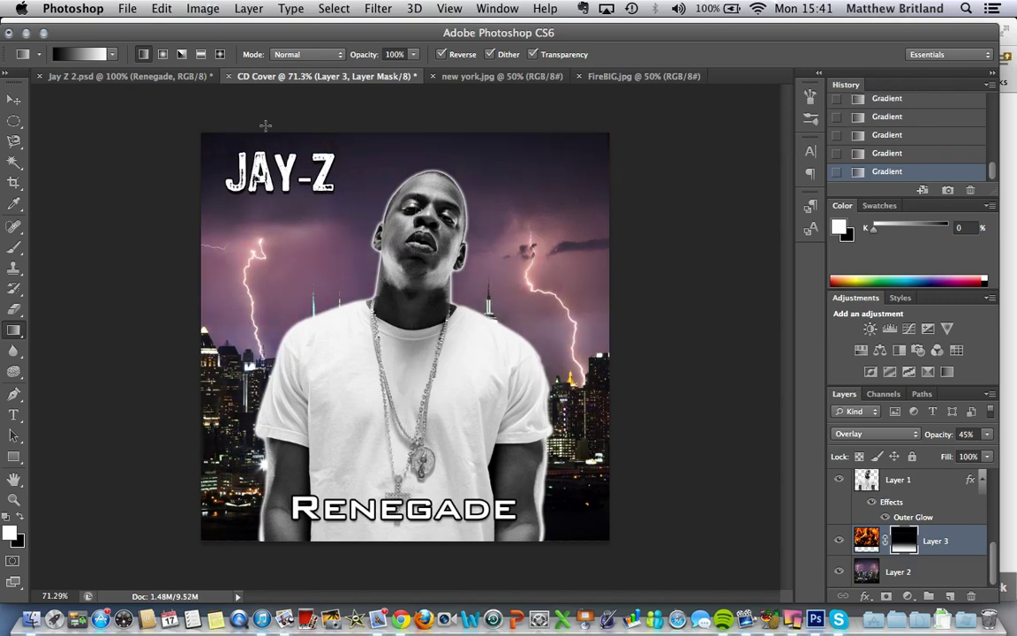
Step: Try radial gradients in different directions on the fire layer's mask
click(166, 54)
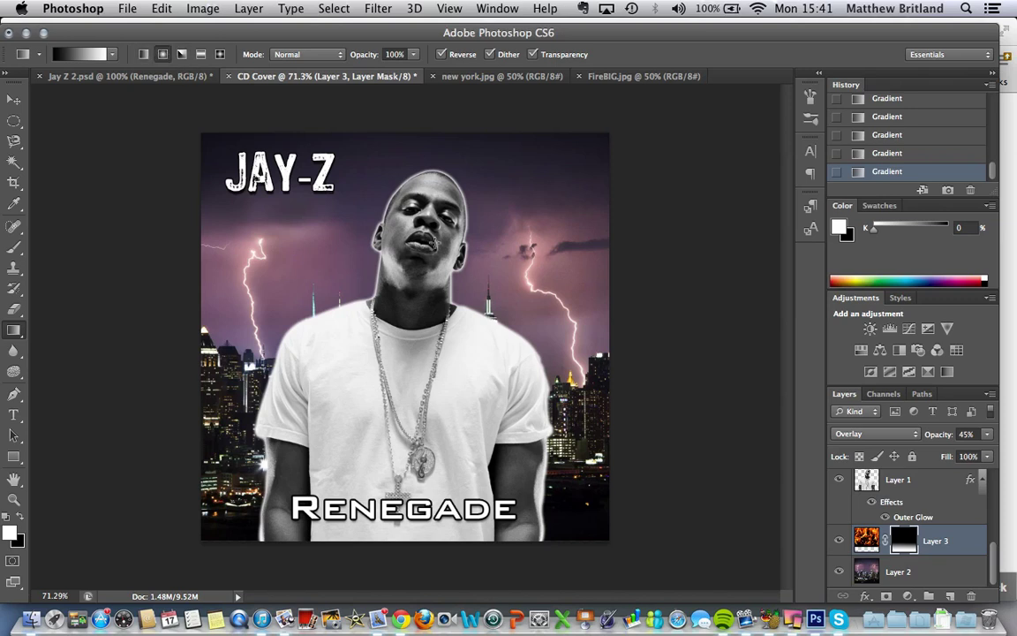
drag(364, 258, 400, 475)
drag(372, 331, 375, 189)
drag(403, 298, 412, 176)
Step: Fade the flames downward with a linear gradient on the fire layer's mask, drawn from the chest up to the top of the head
click(143, 54)
drag(375, 362, 375, 186)
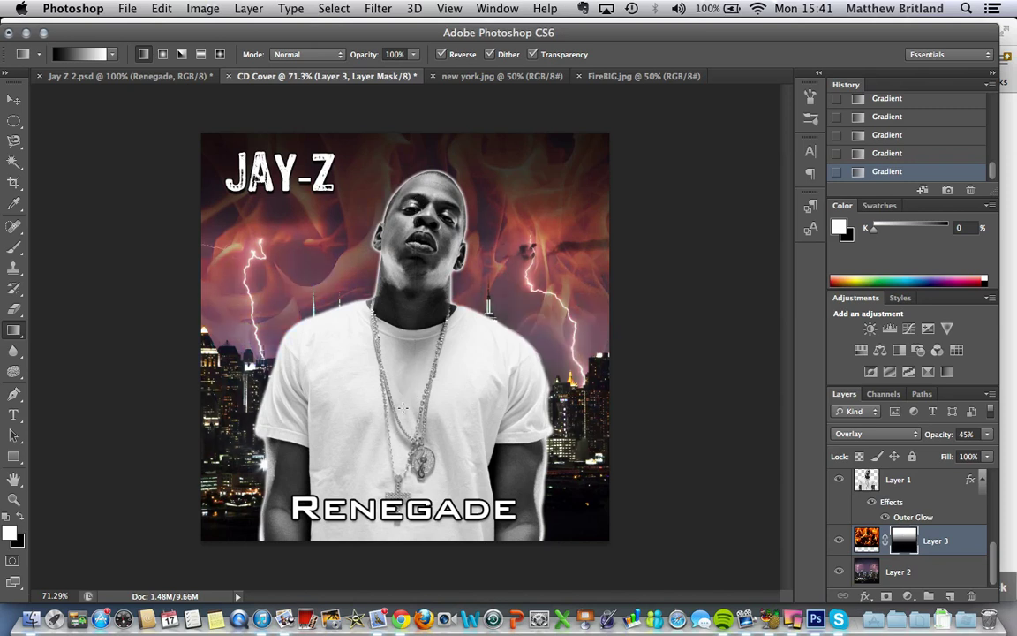
drag(401, 405, 412, 179)
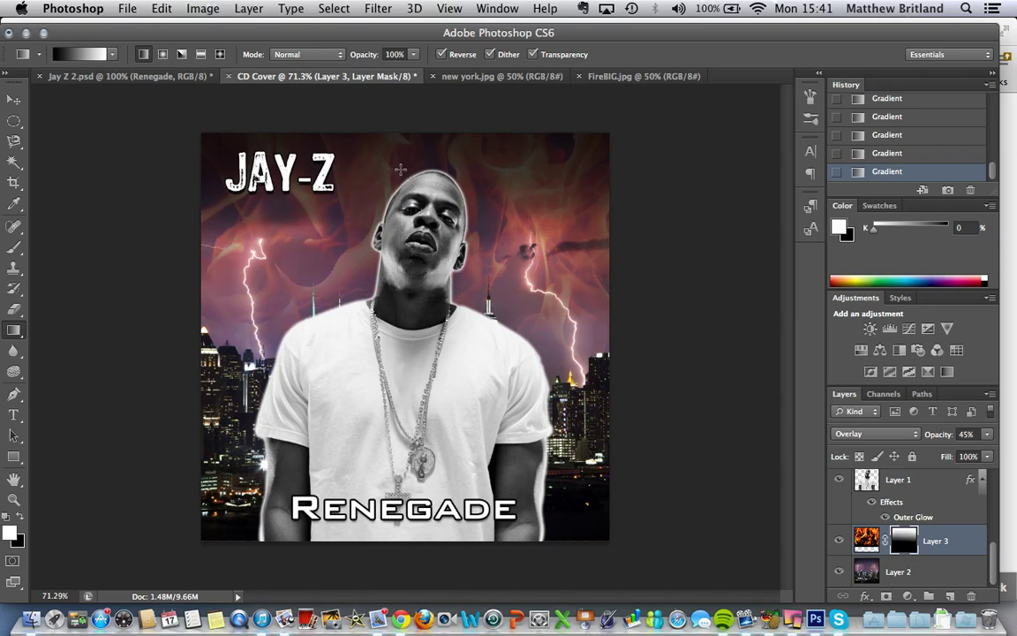
drag(400, 484, 410, 164)
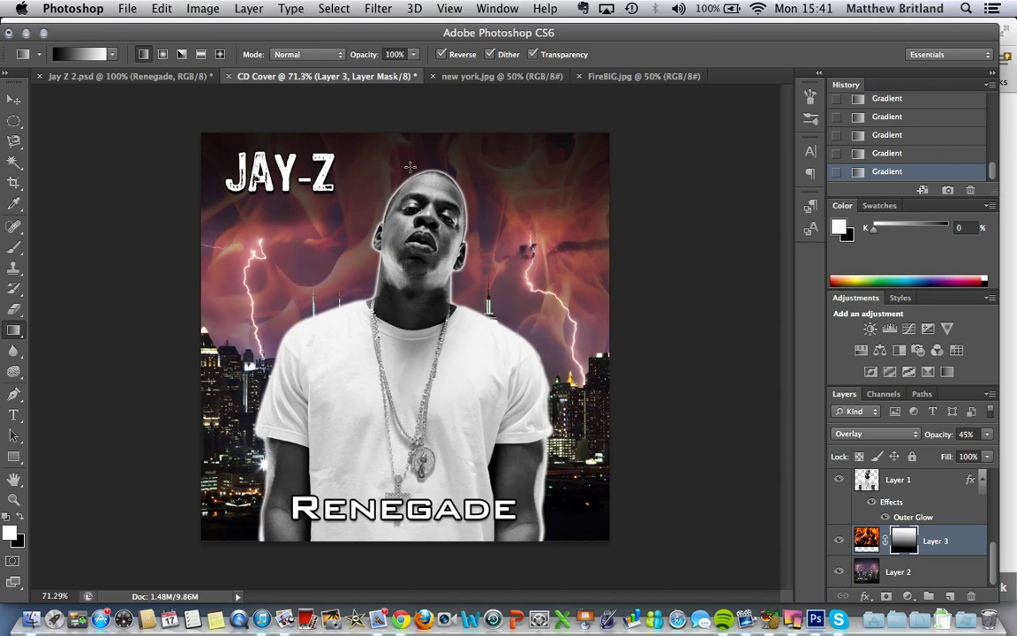
drag(355, 410, 375, 173)
drag(401, 386, 411, 178)
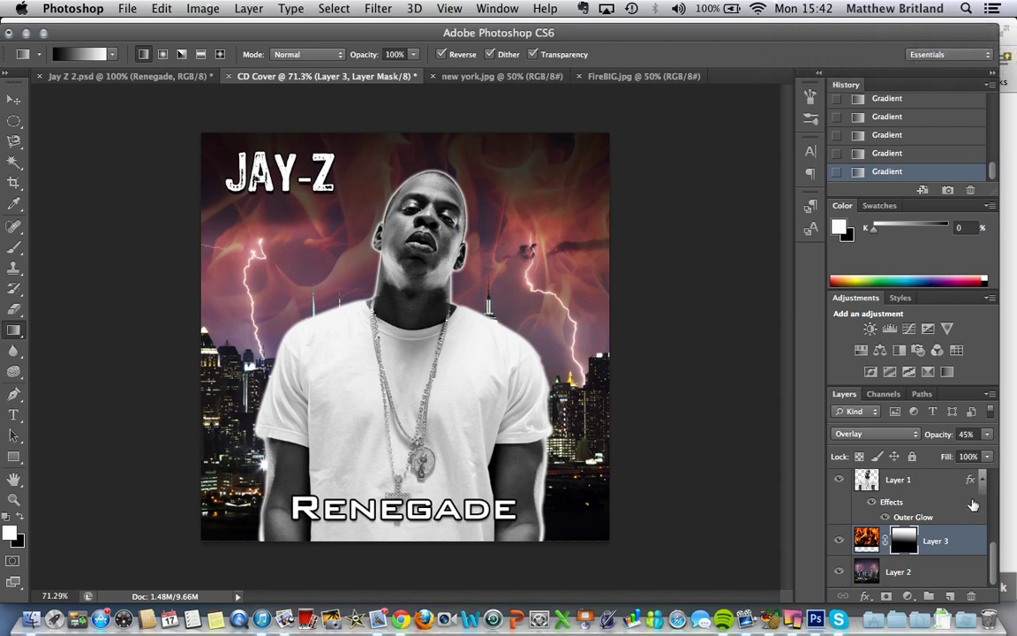
Step: Add a new blank layer and move it directly above the Jay-Z text layer
scroll(972, 506, up, 5)
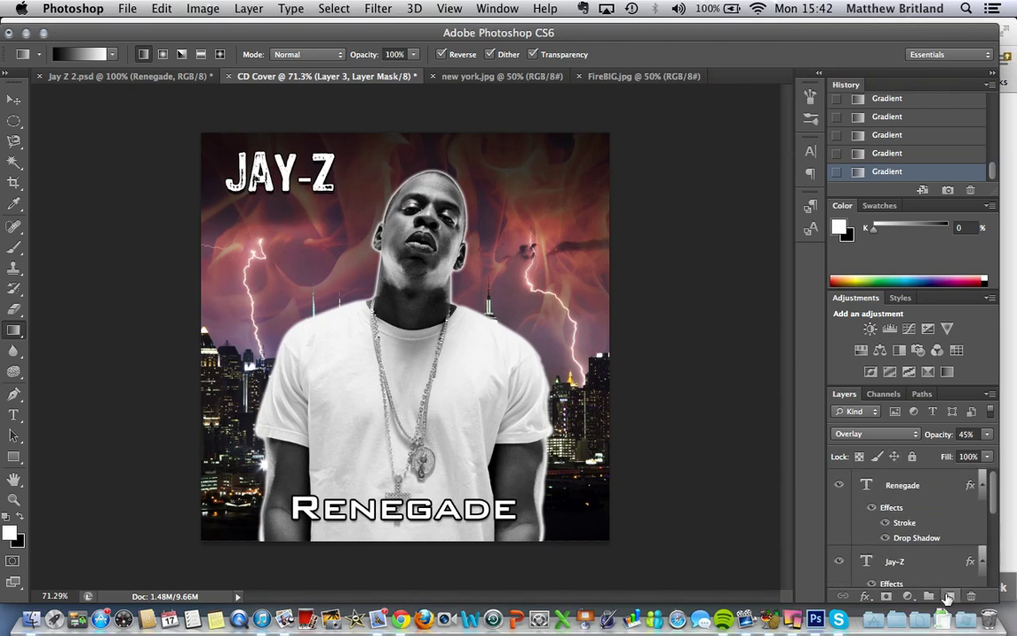
click(947, 598)
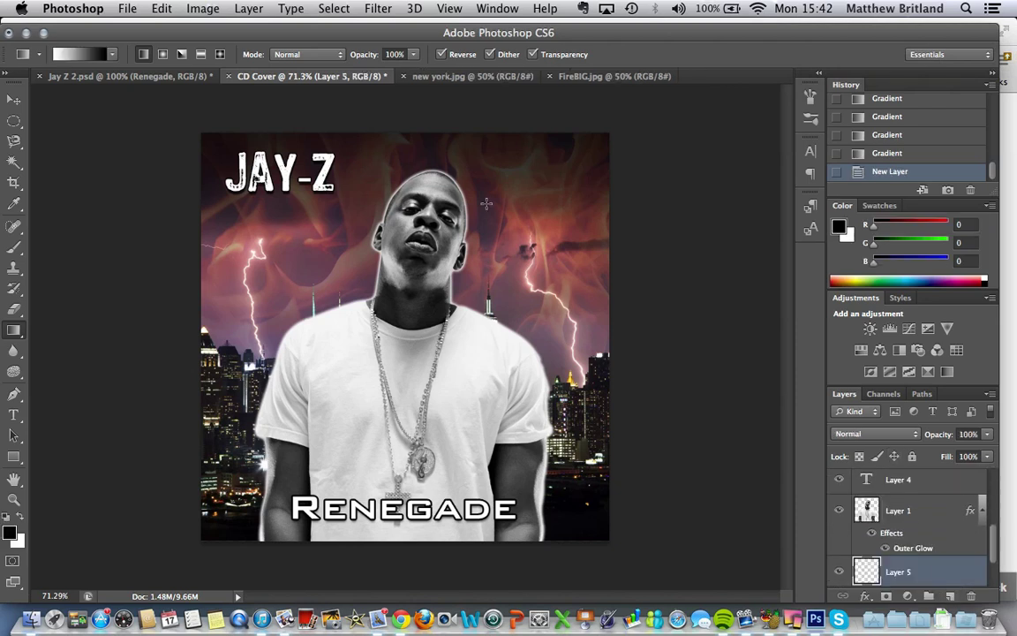
drag(897, 571, 903, 481)
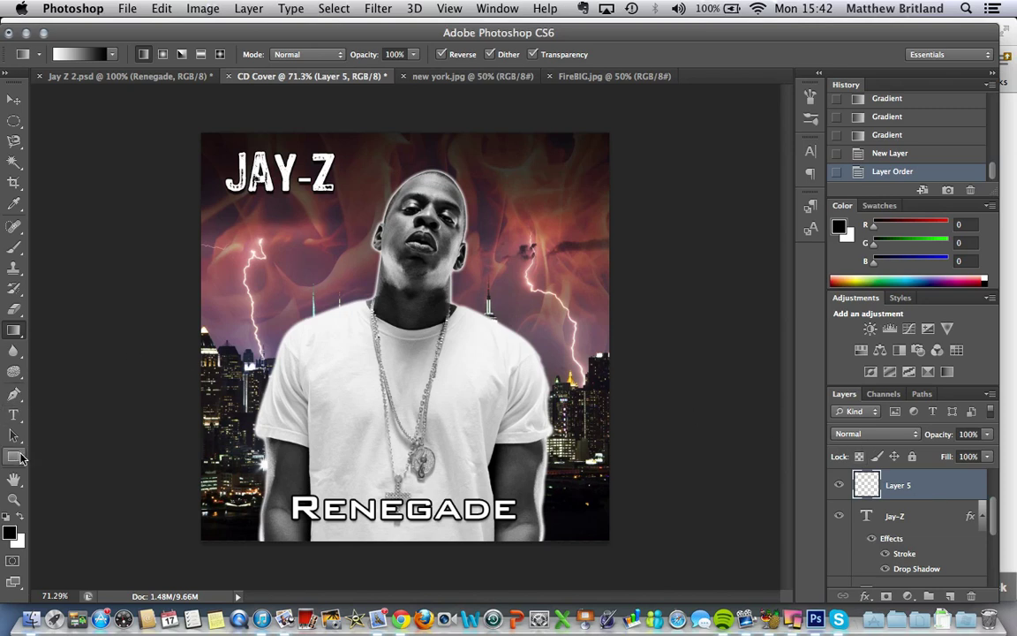
Step: Draw a black rectangle about 755 by 744 px covering the whole canvas and move its layer above the Renegade text layer
click(19, 456)
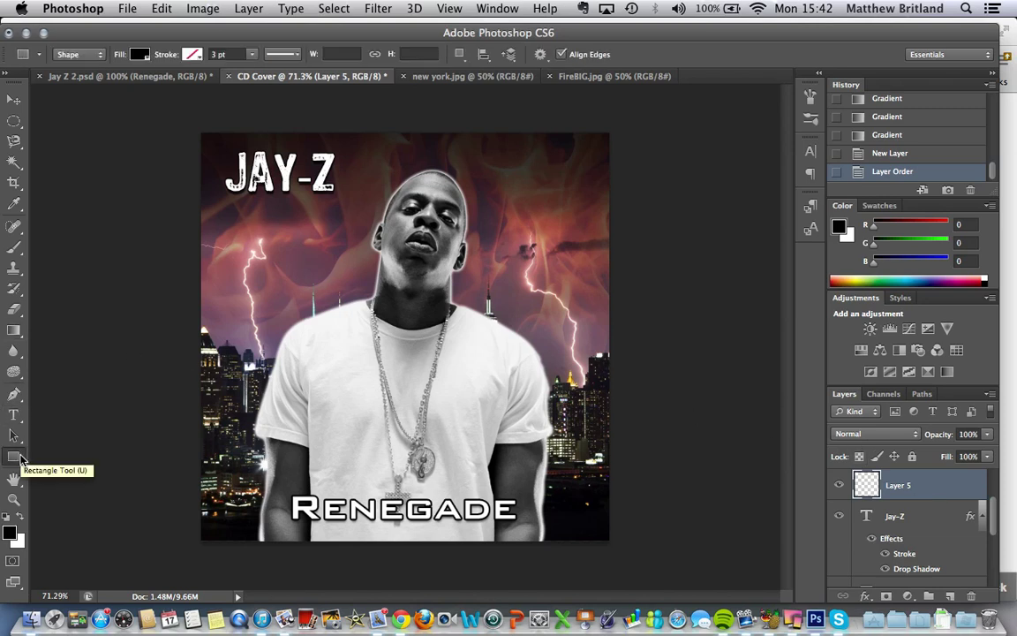
drag(194, 123, 620, 546)
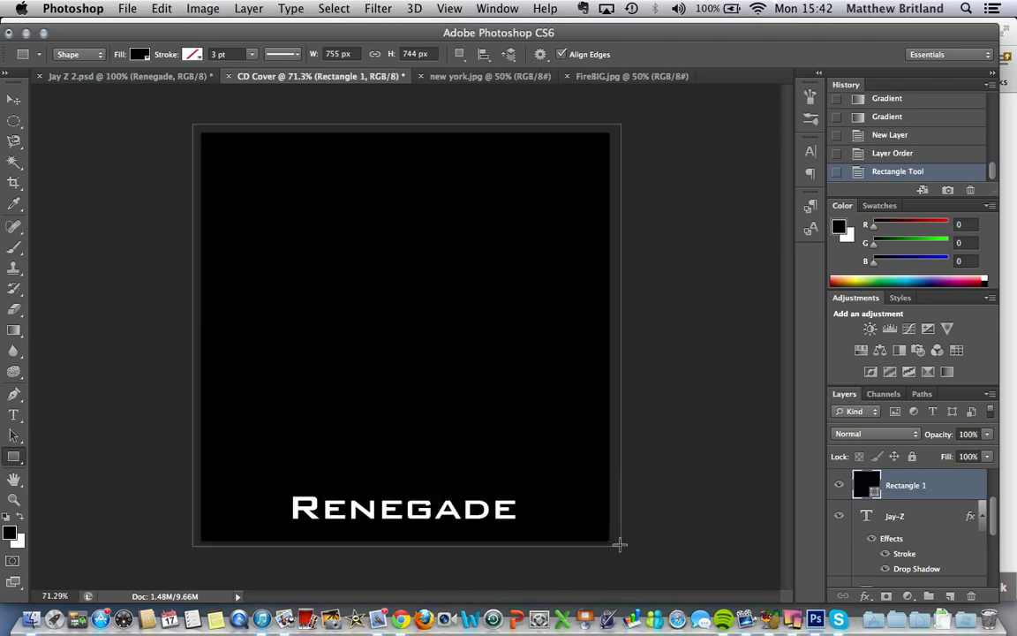
drag(981, 499, 919, 472)
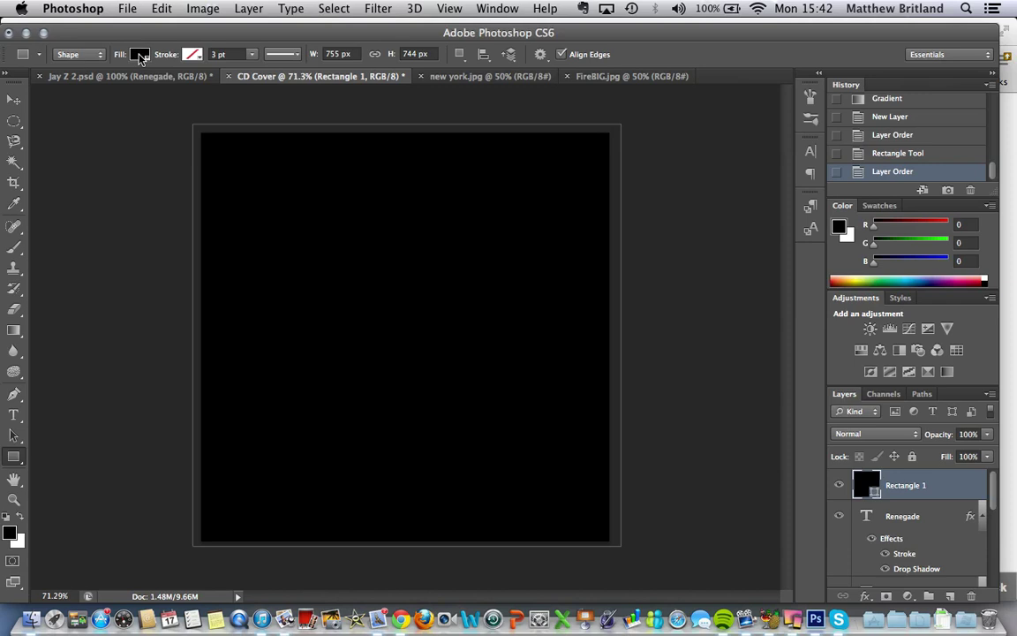
Step: Rasterize the black rectangle and render a 50-300mm Zoom lens flare on its upper-left area at 91% brightness
click(13, 101)
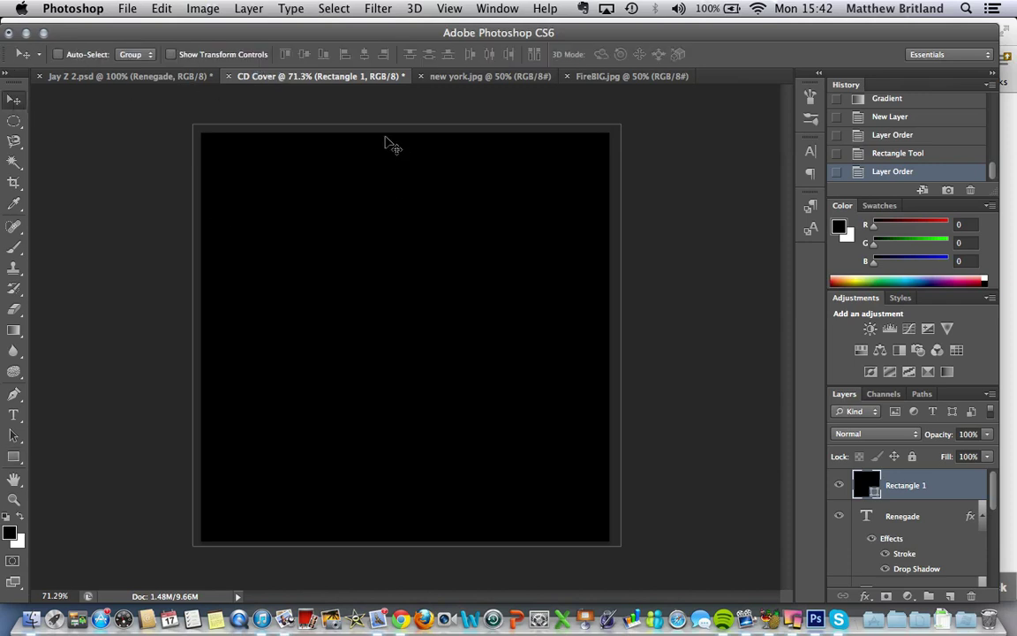
click(379, 11)
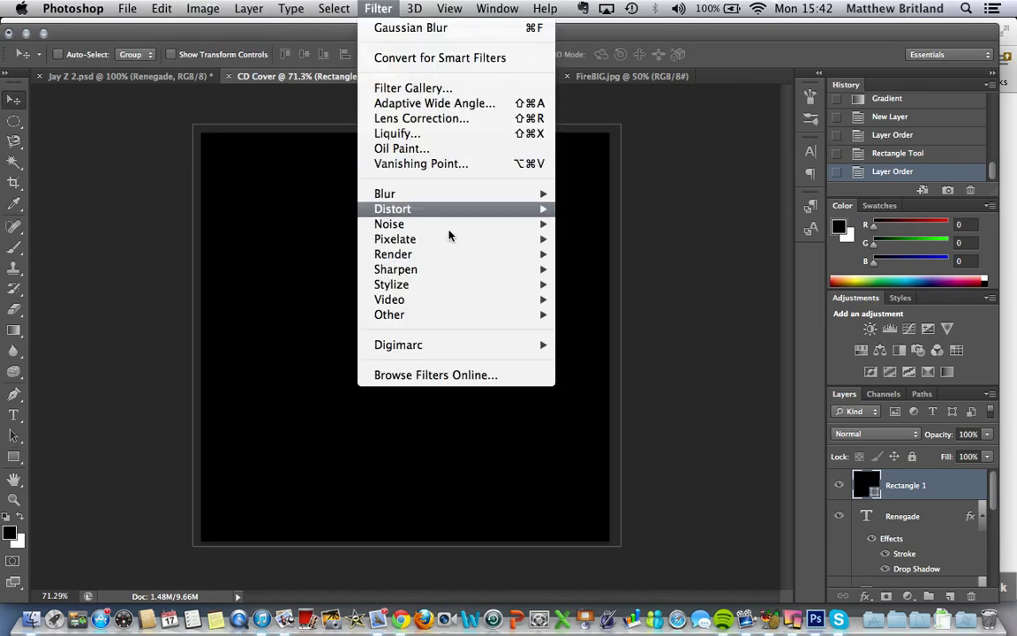
mouse_move(517, 262)
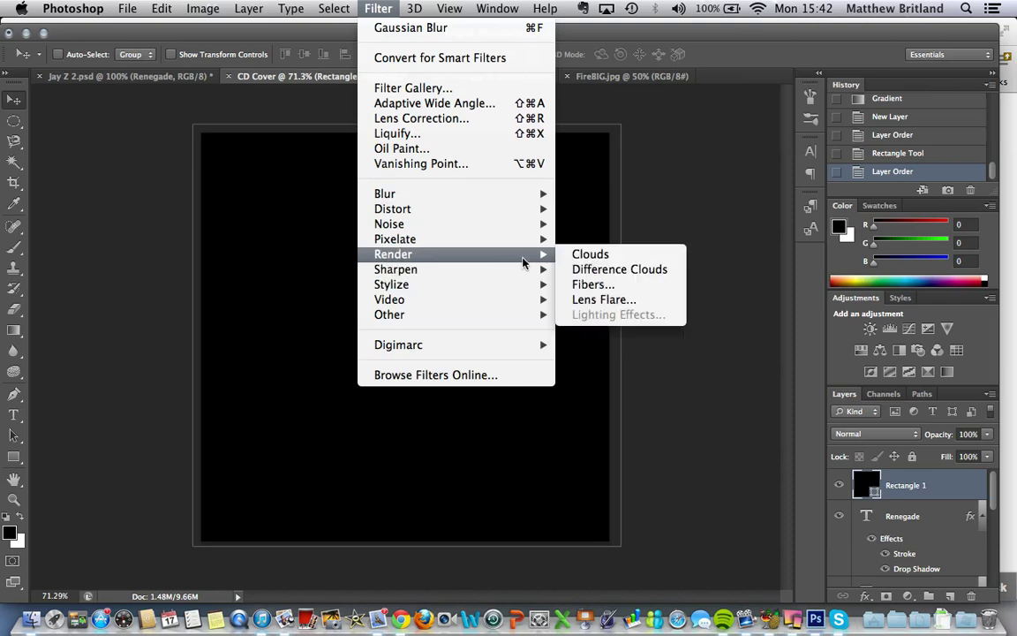
click(600, 301)
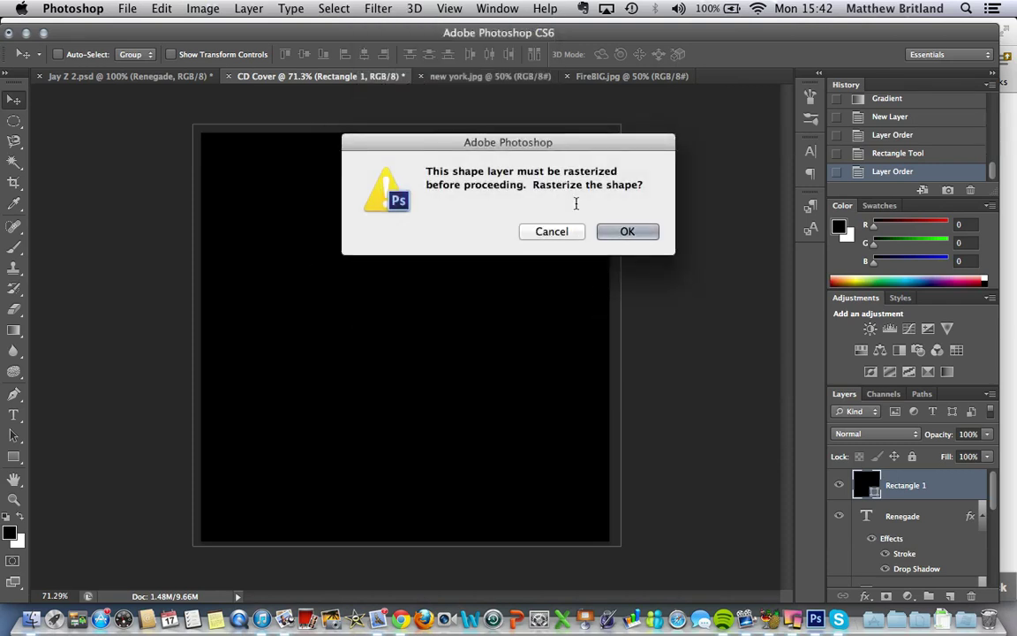
click(627, 231)
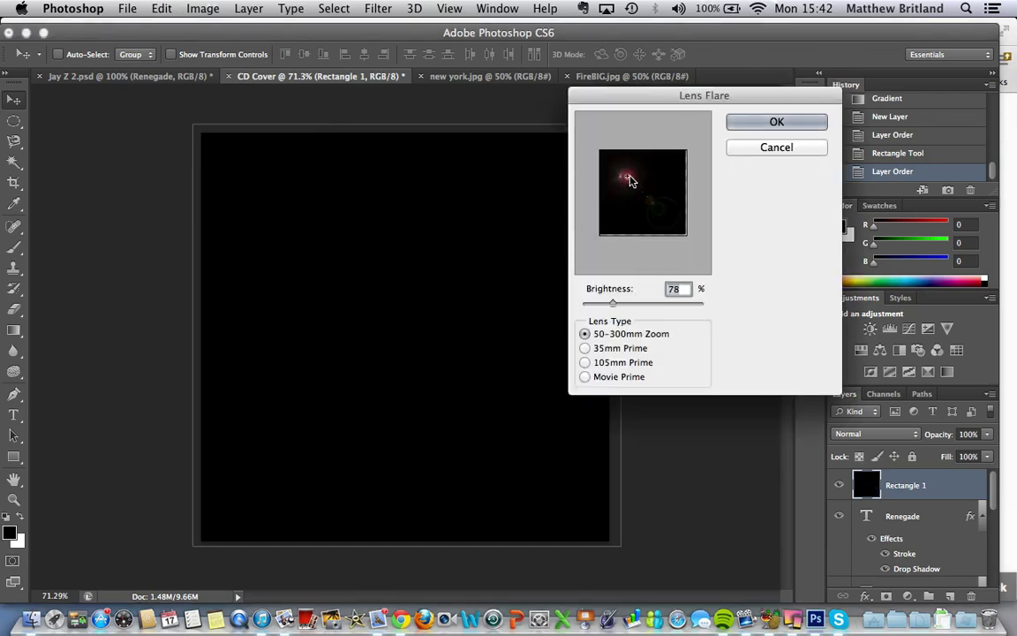
mouse_move(613, 302)
mouse_down()
mouse_move(659, 303)
mouse_move(617, 305)
mouse_up()
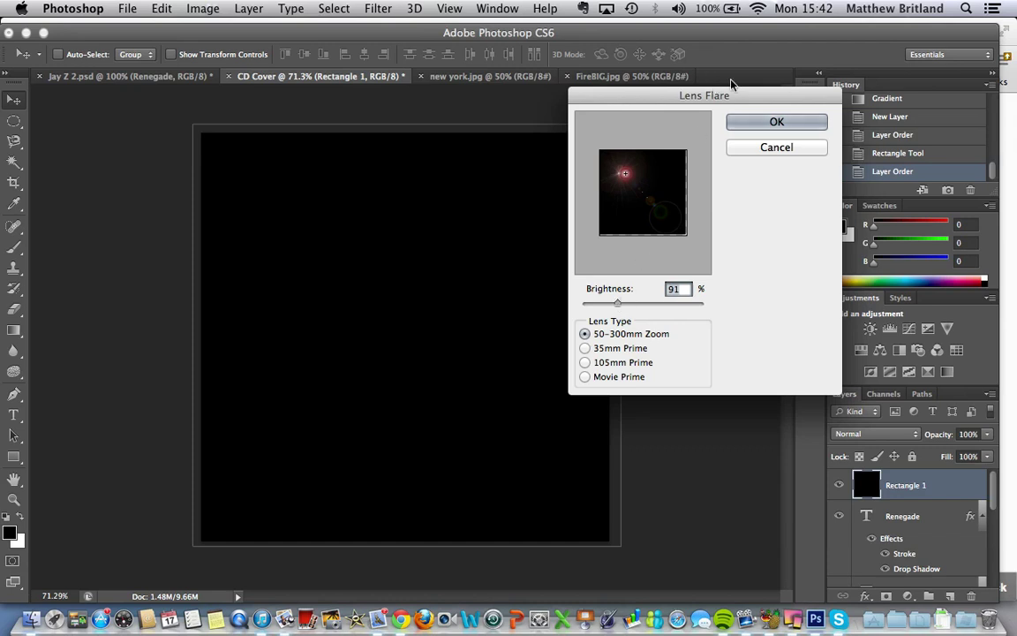
key(Return)
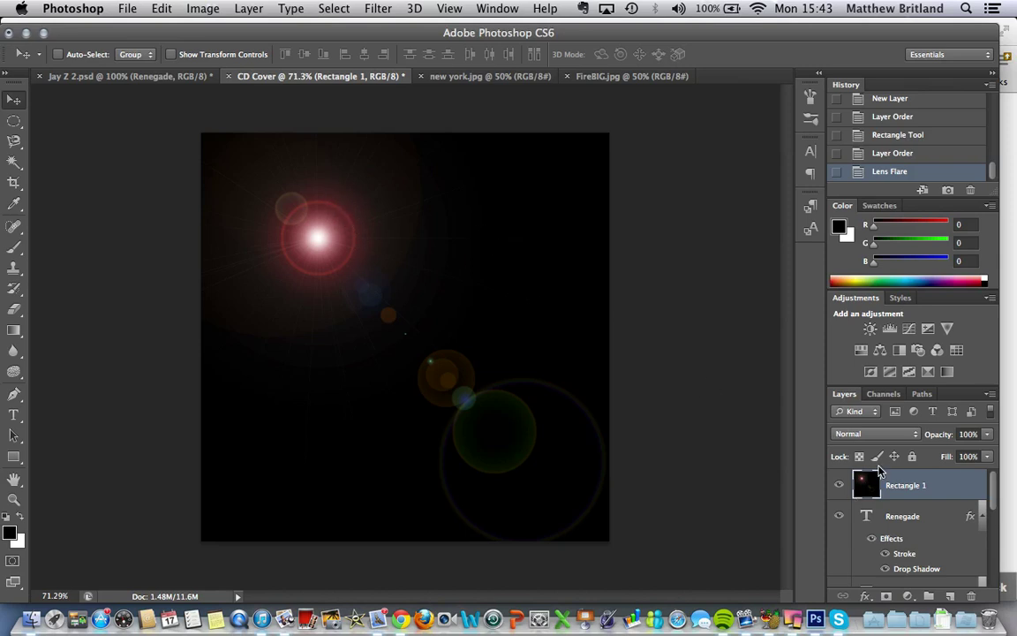
Step: Set the lens flare layer's blend mode to Screen and move the flare onto the start of the JAY-Z title
click(868, 434)
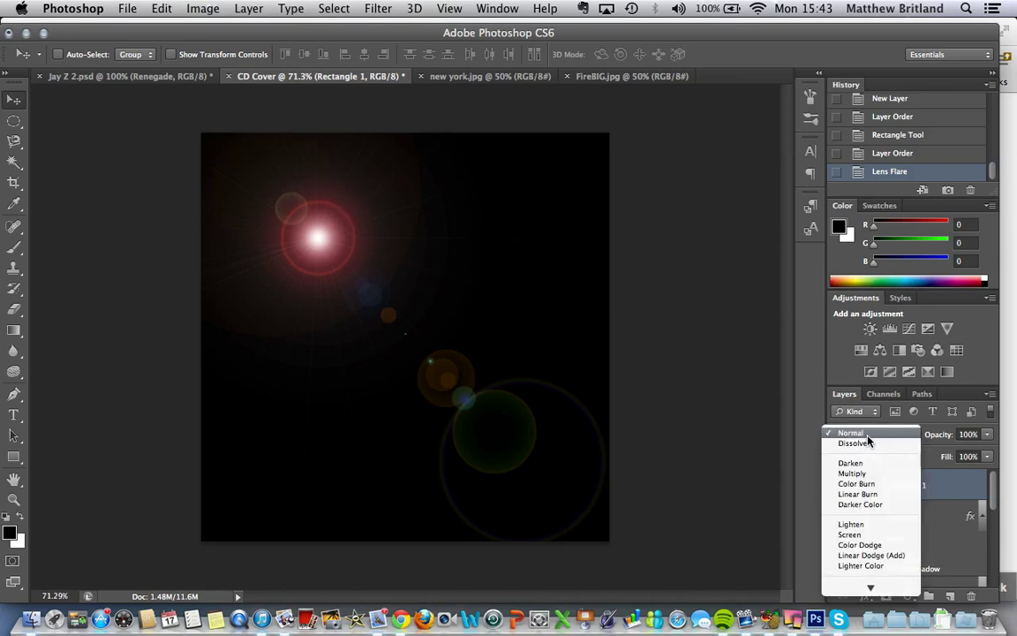
click(868, 534)
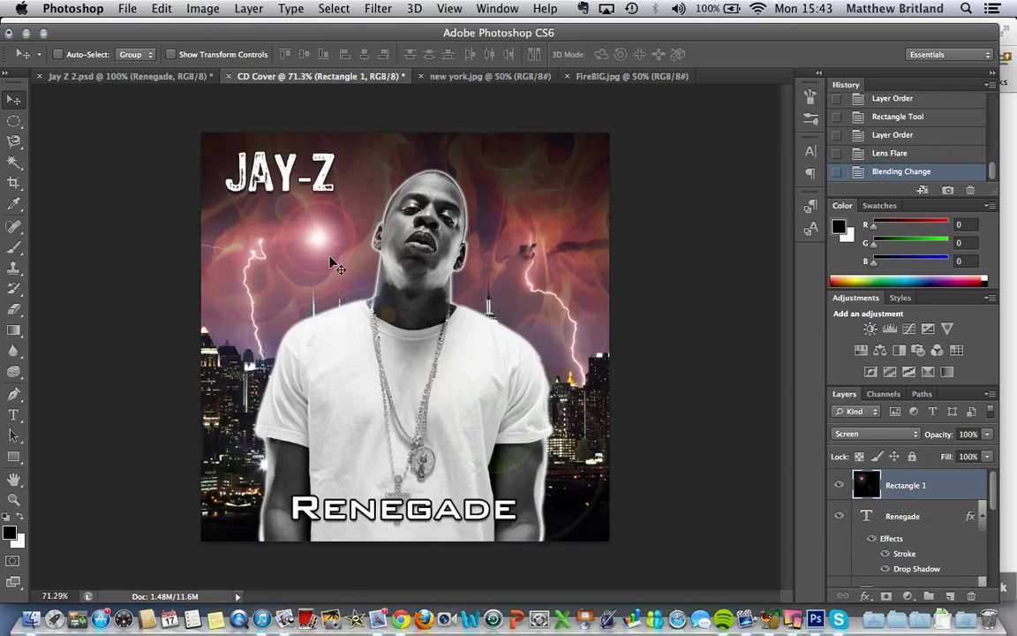
drag(312, 239, 240, 161)
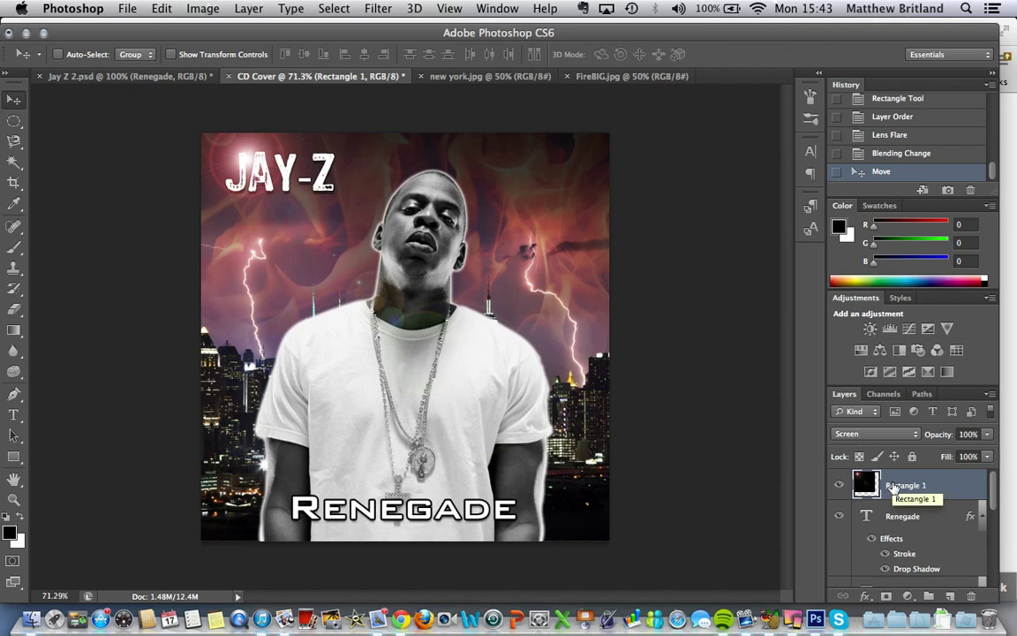
Step: Duplicate the lens flare layer as Rectangle 1 copy and move the duplicate's flare onto the necklace pendant
right_click(893, 487)
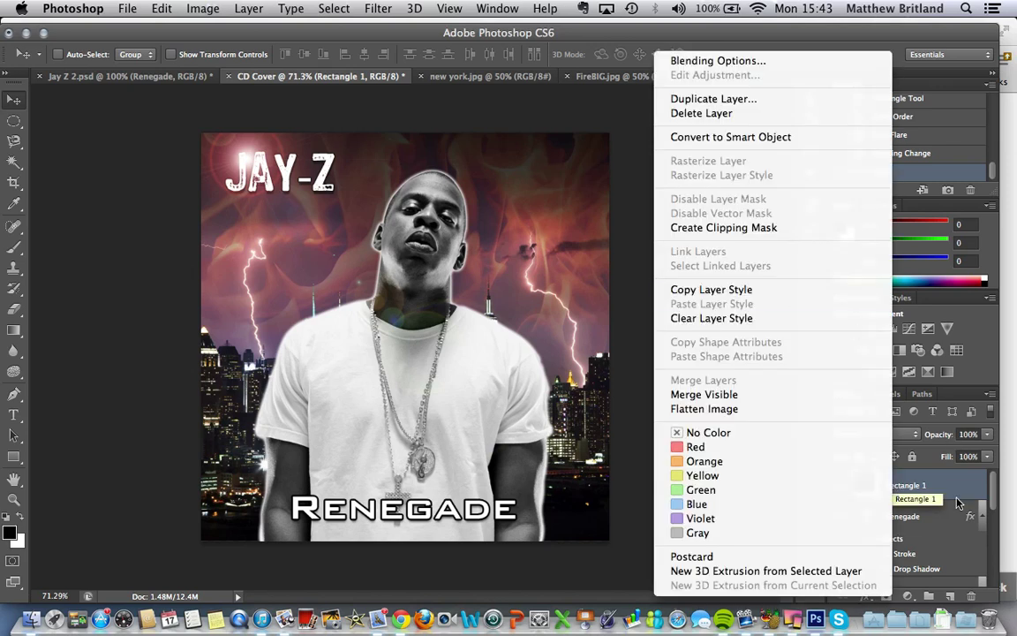
click(782, 101)
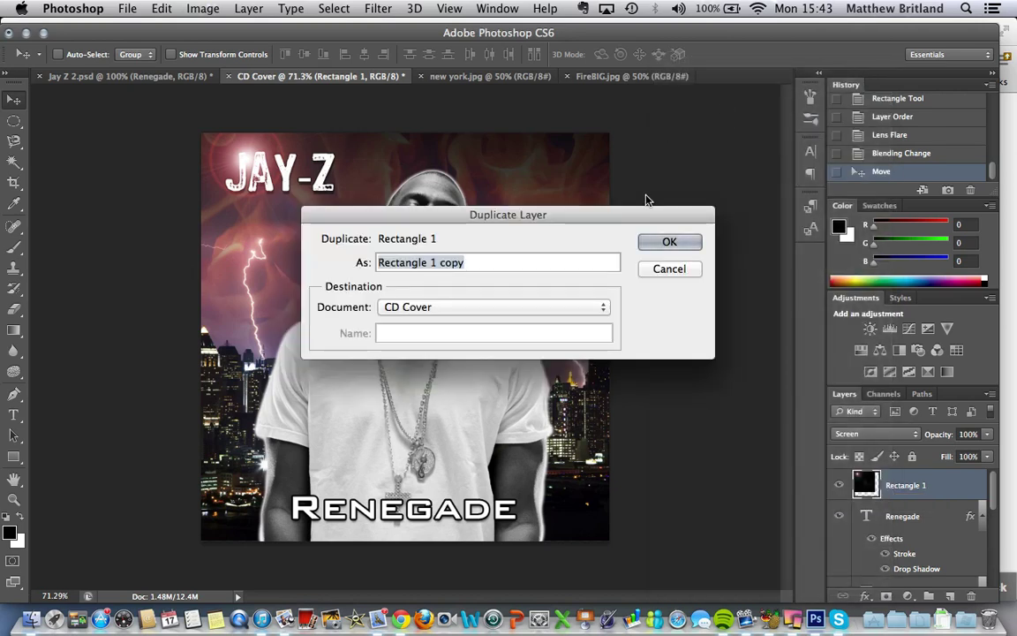
click(668, 243)
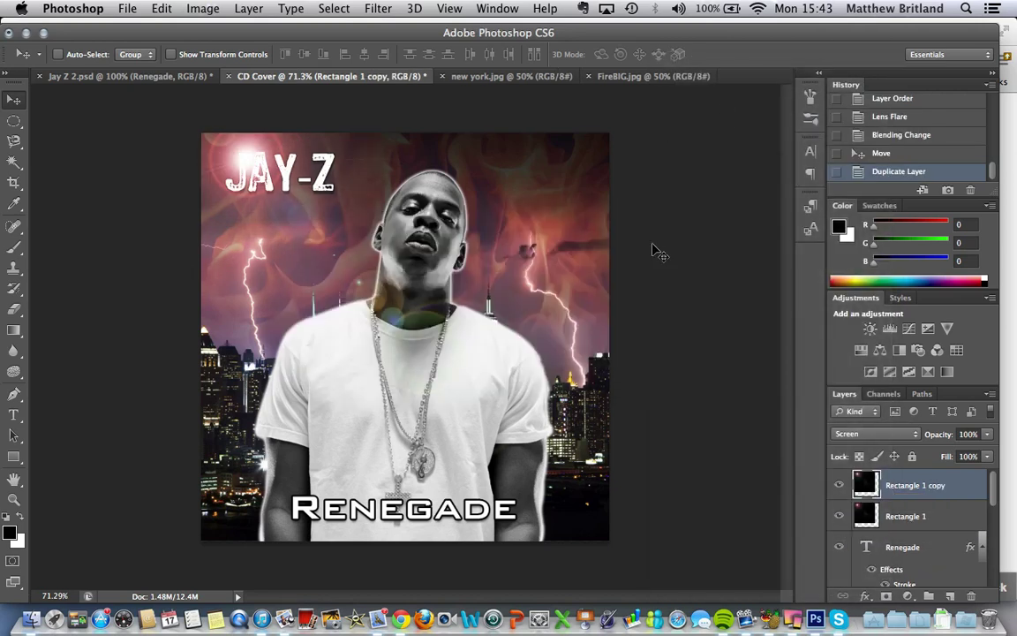
drag(270, 177, 422, 444)
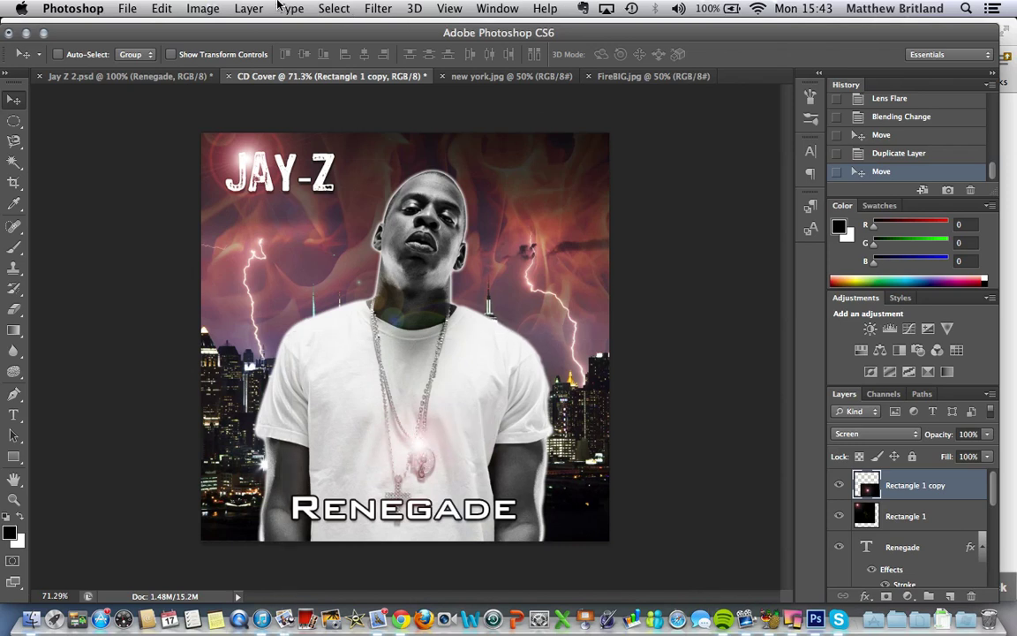
Step: Adjust the pendant lens flare layer with Hue/Saturation: Hue -10, Saturation -12 and Lightness -16
click(250, 9)
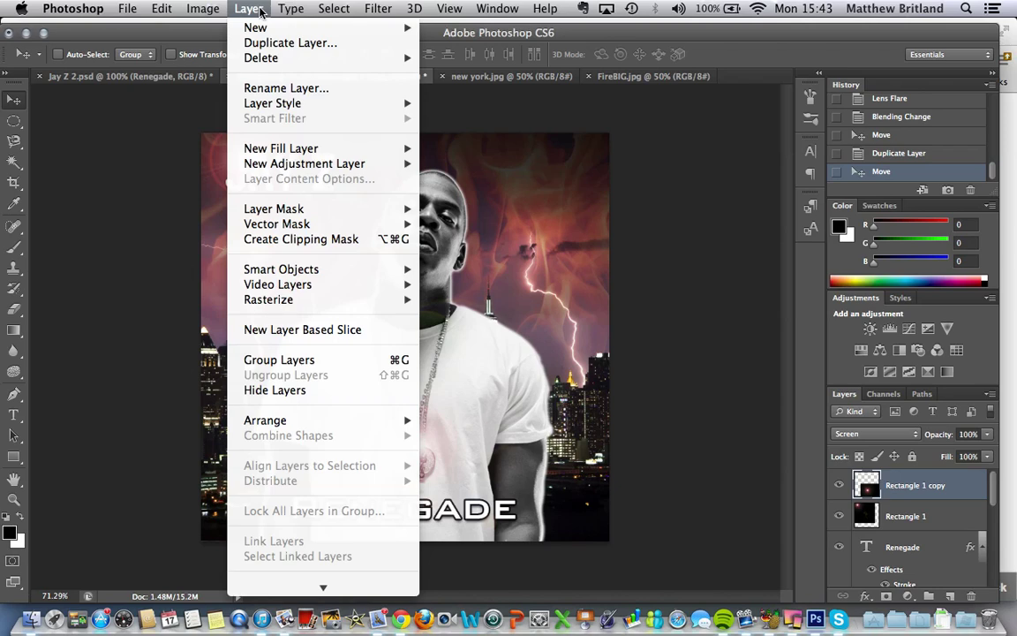
mouse_move(203, 9)
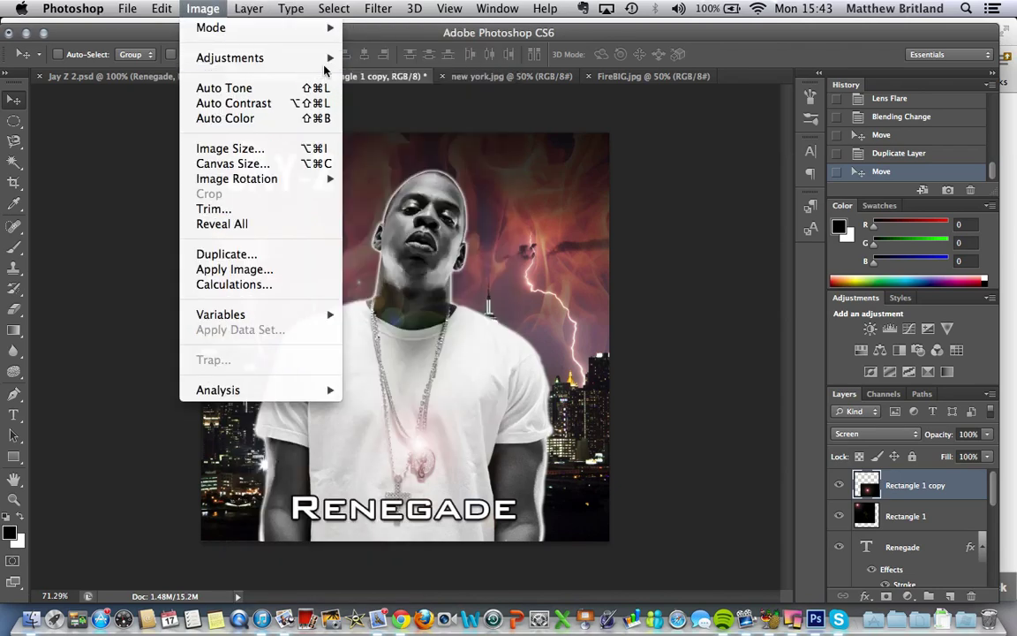
mouse_move(322, 62)
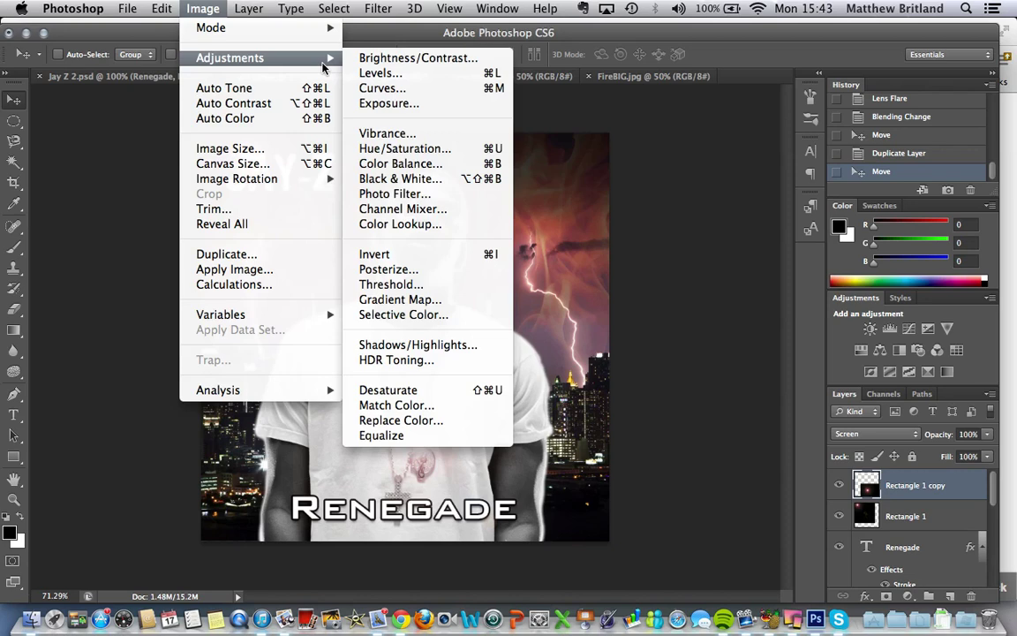
click(402, 148)
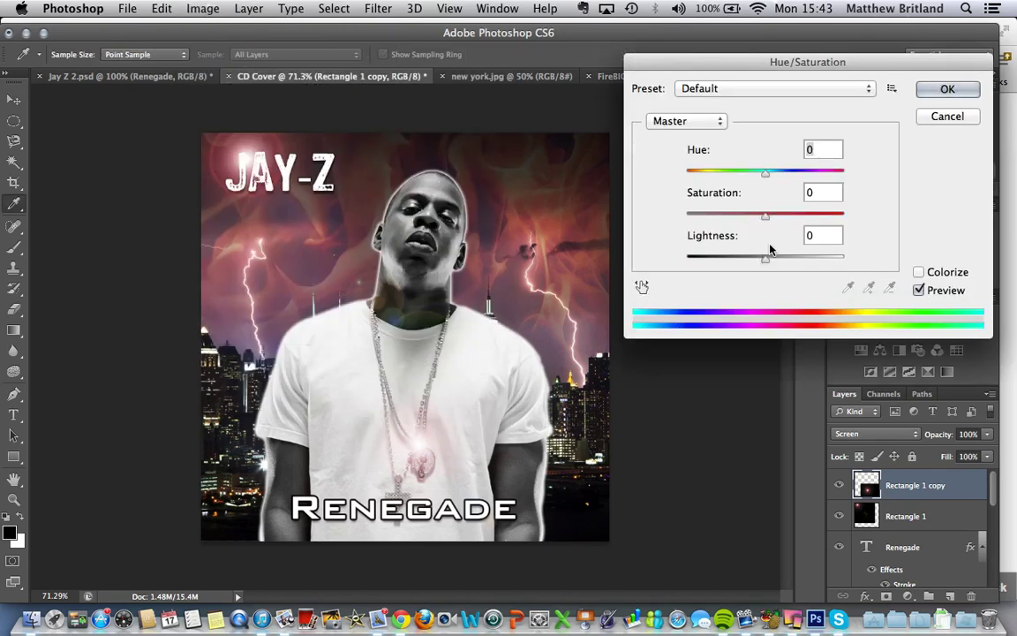
drag(768, 264, 753, 262)
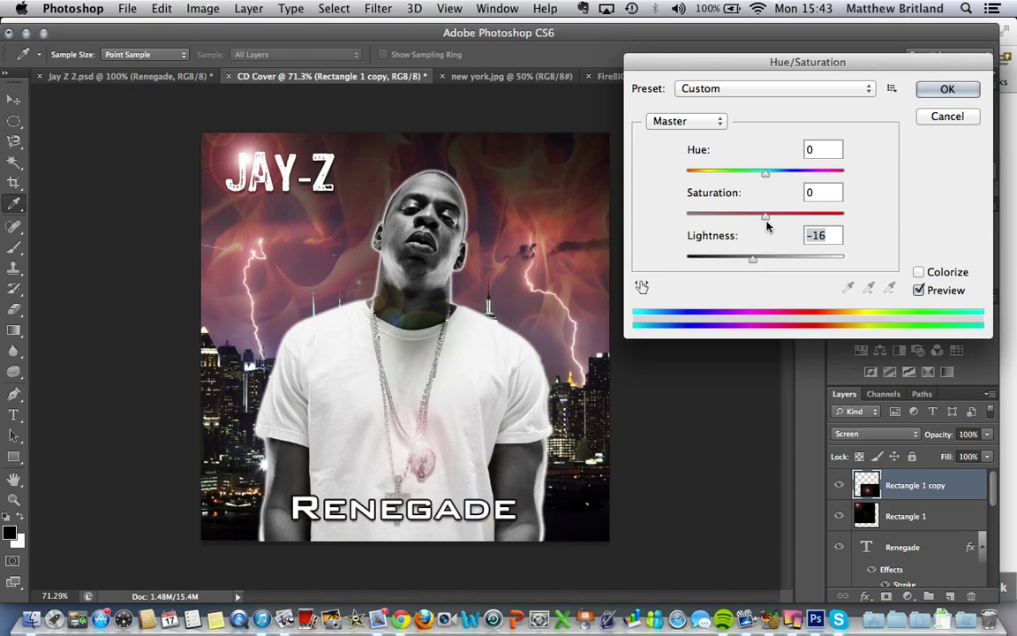
mouse_move(768, 223)
mouse_down()
mouse_move(826, 230)
mouse_move(756, 218)
mouse_up()
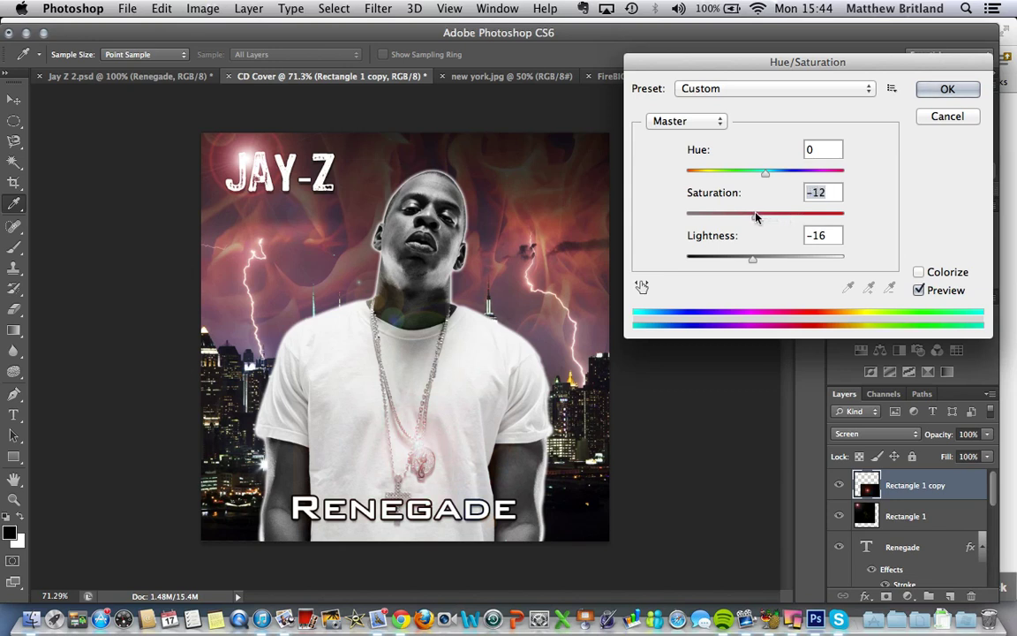
mouse_move(765, 173)
mouse_down()
mouse_move(780, 180)
mouse_move(758, 181)
mouse_up()
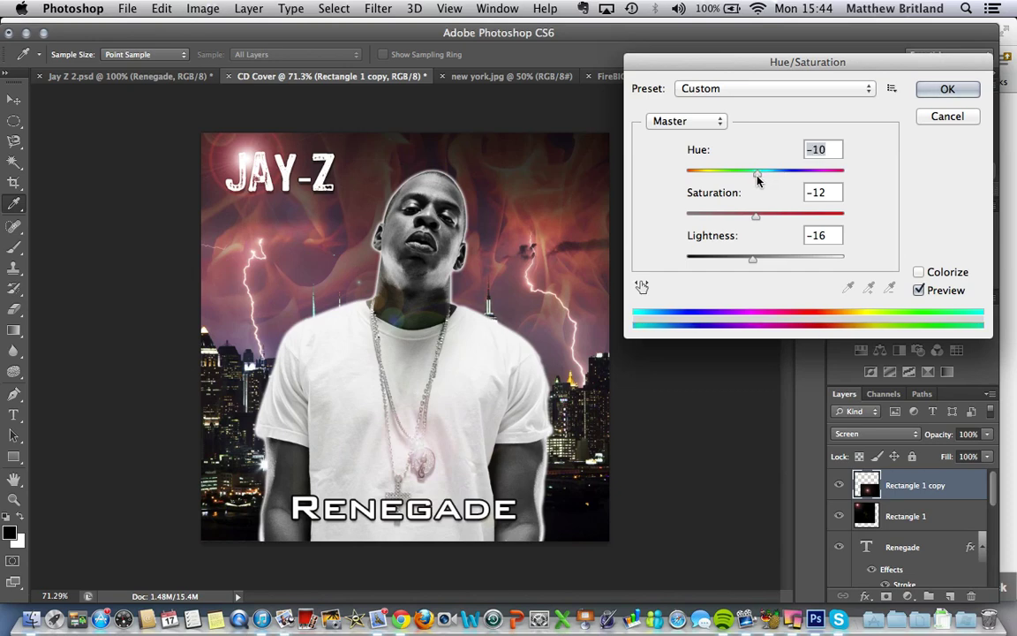
drag(801, 67, 783, 124)
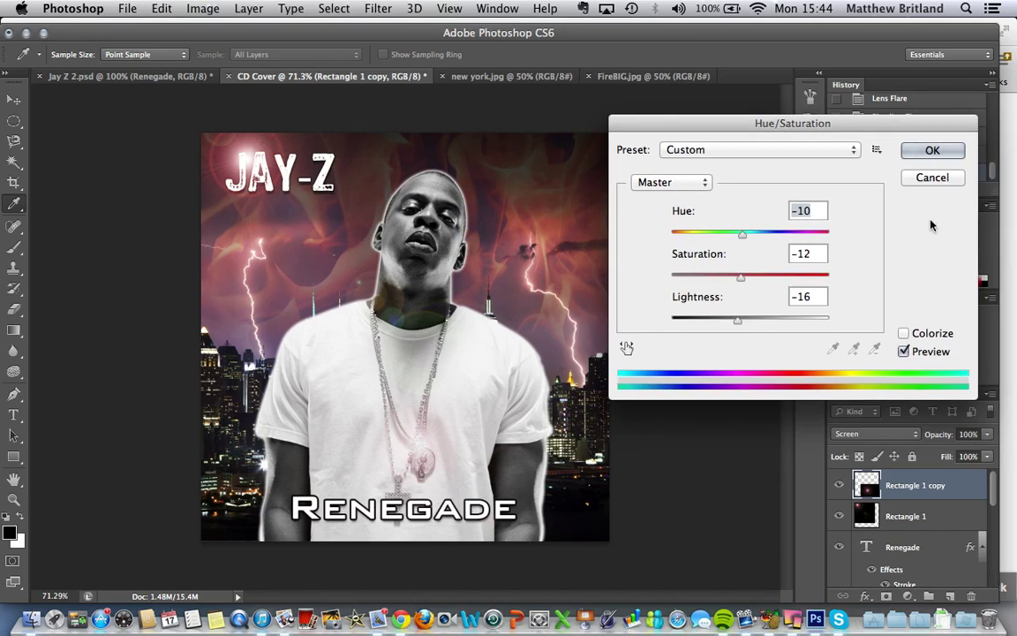
click(915, 154)
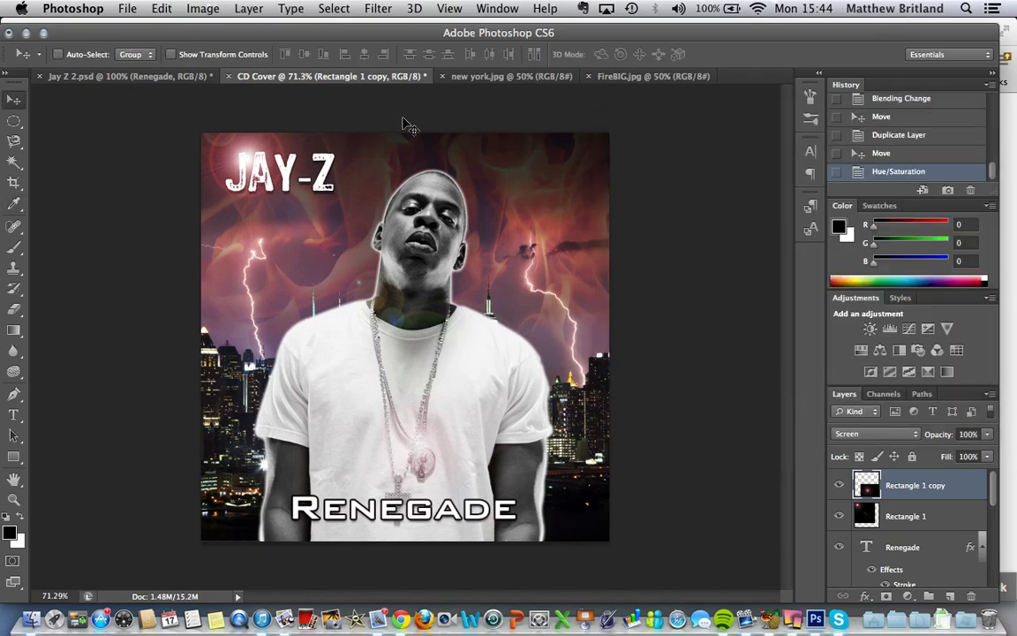
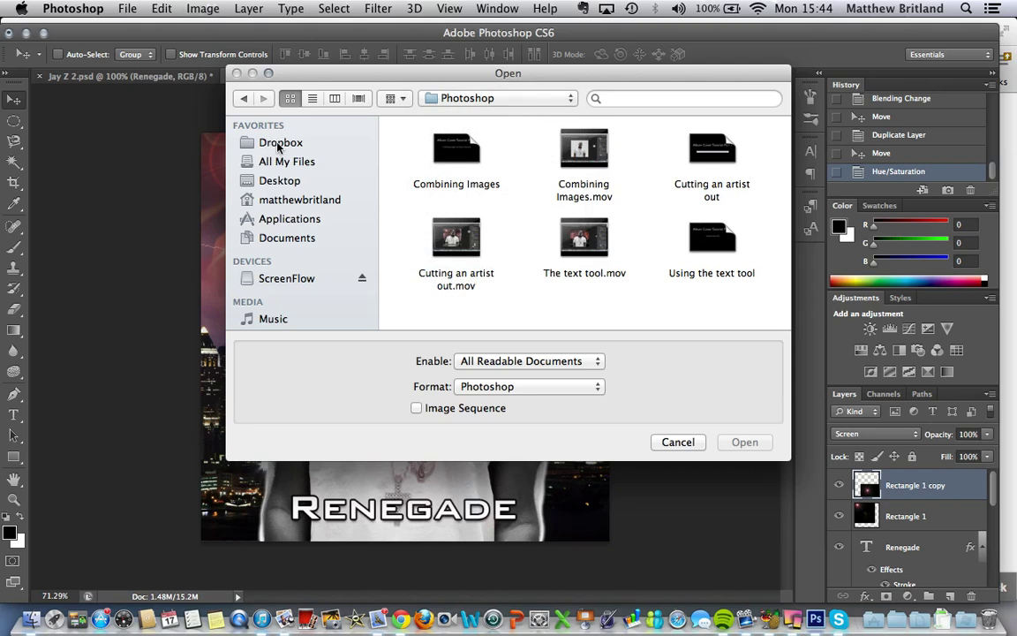
Step: Open the image white edge texture wnavisual.jpg from the PhotoShop folder in Dropbox
click(279, 144)
scroll(499, 256, down, 15)
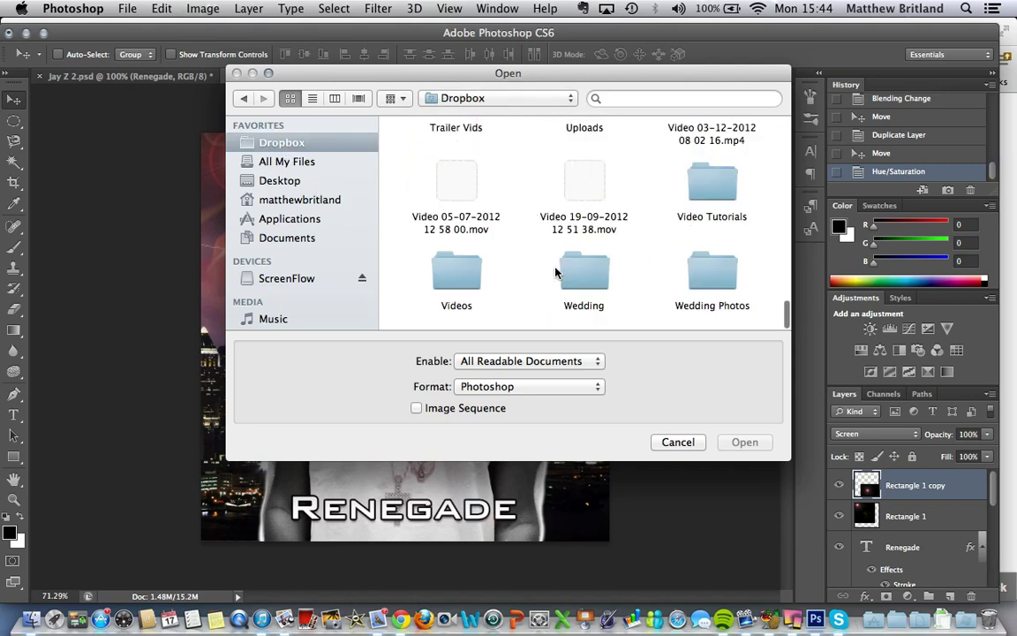
scroll(599, 253, up, 5)
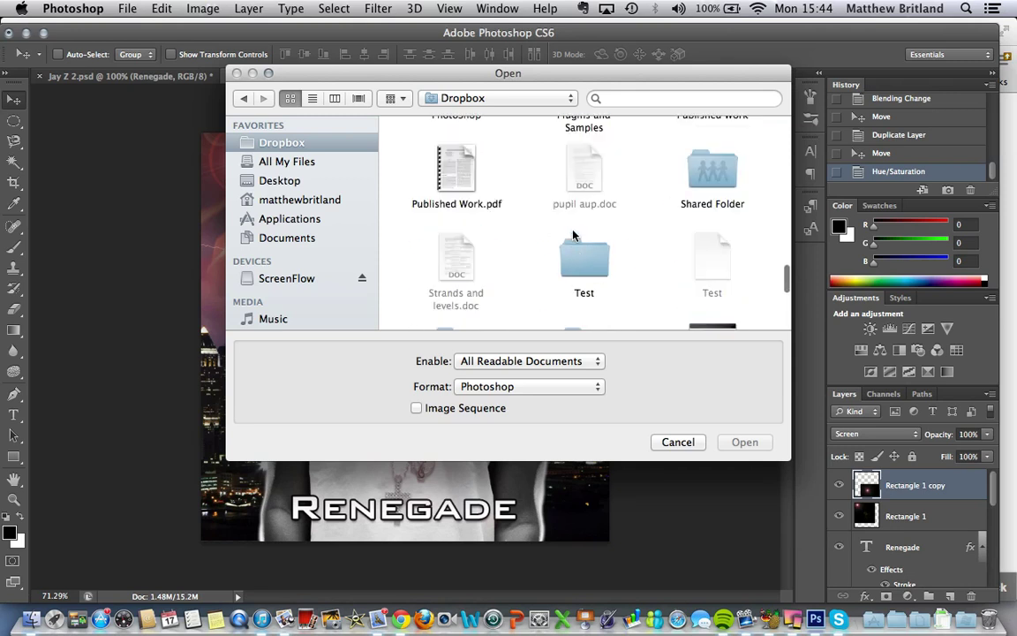
double_click(456, 262)
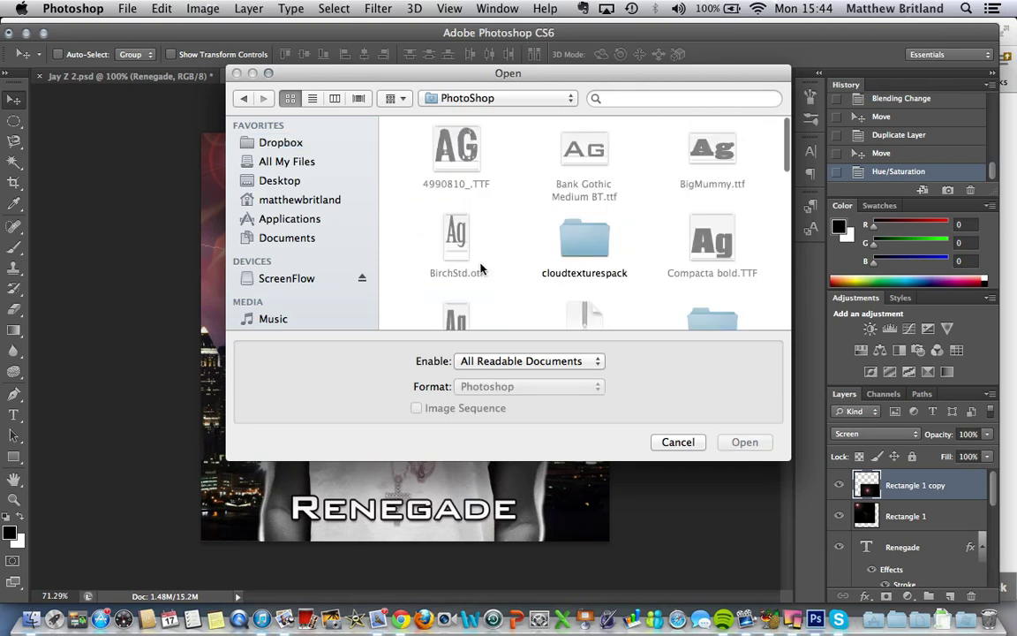
scroll(530, 256, down, 3)
scroll(568, 256, down, 5)
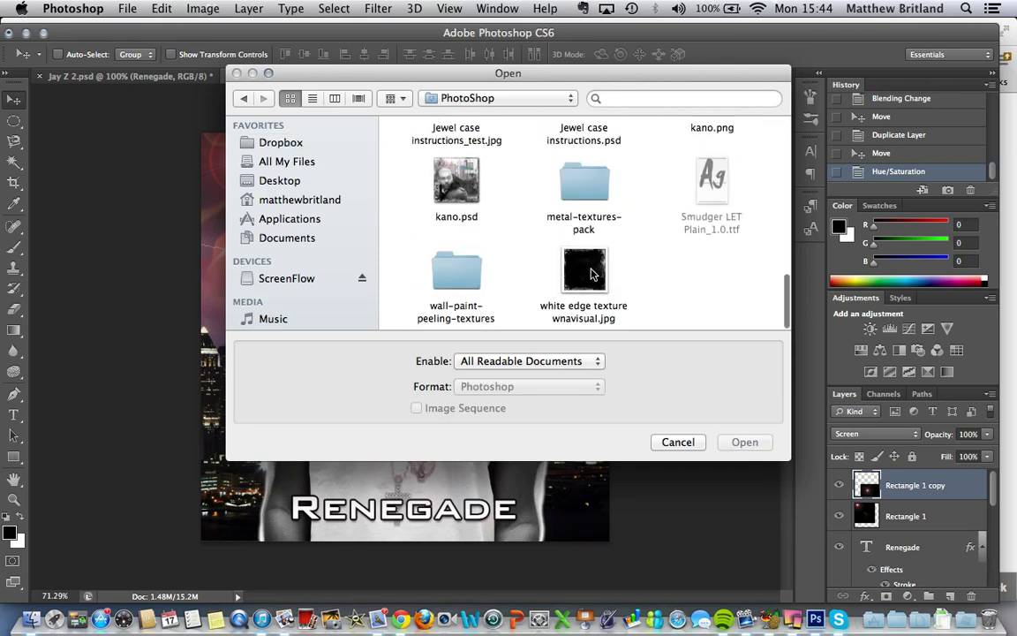
click(587, 271)
click(745, 441)
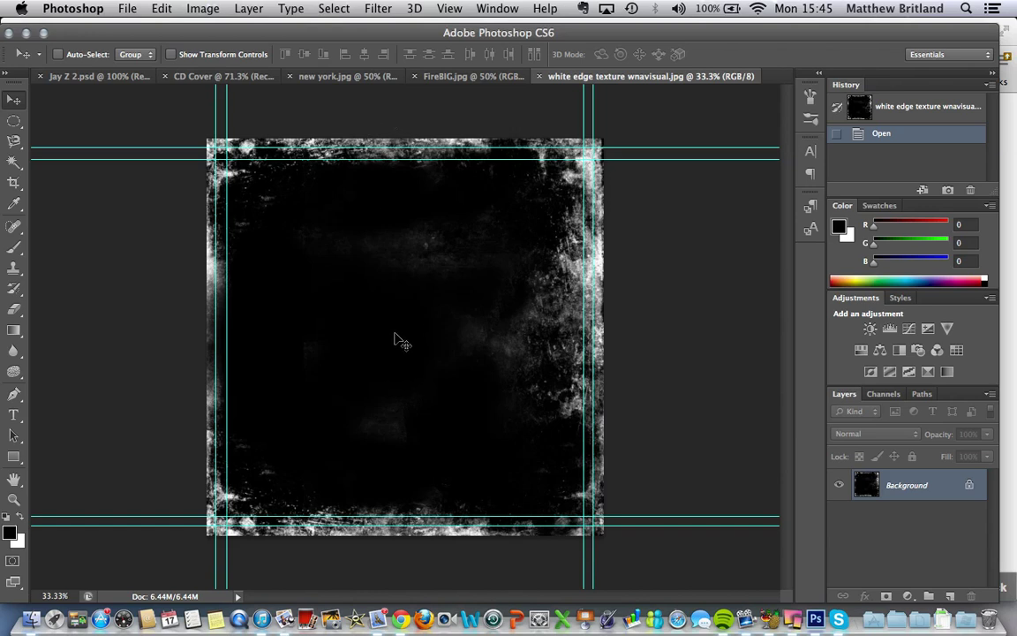
Step: Bring the white edge texture into the CD Cover document as the top layer and scale it proportionally to about 48.8%
mouse_move(456, 384)
mouse_down()
mouse_move(181, 103)
mouse_move(203, 76)
mouse_move(371, 353)
mouse_move(455, 463)
mouse_move(454, 386)
mouse_up()
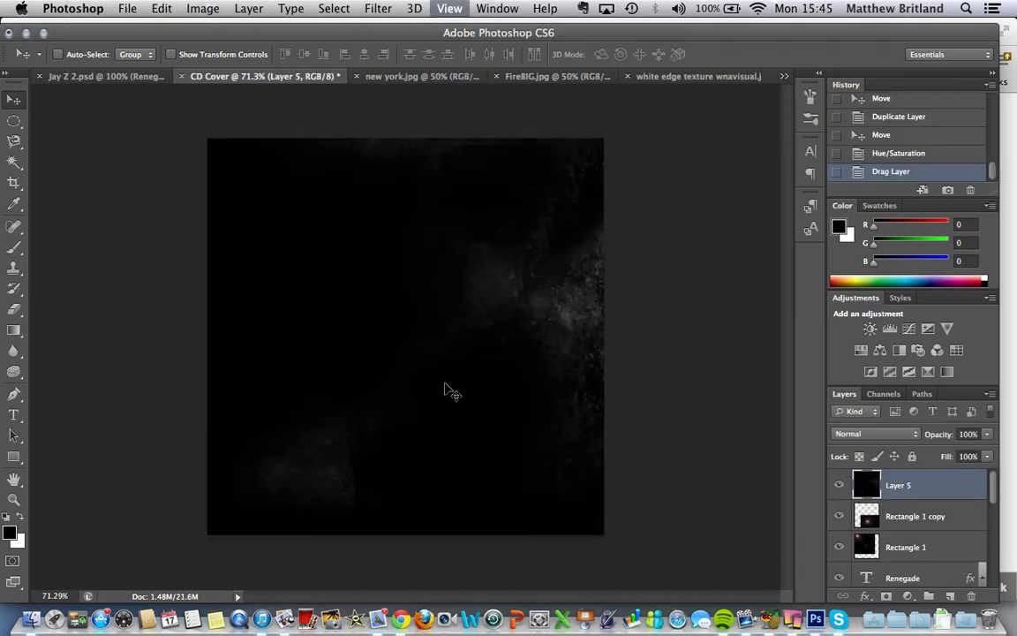
key(super+minus)
key(super+minus)
key(super+minus)
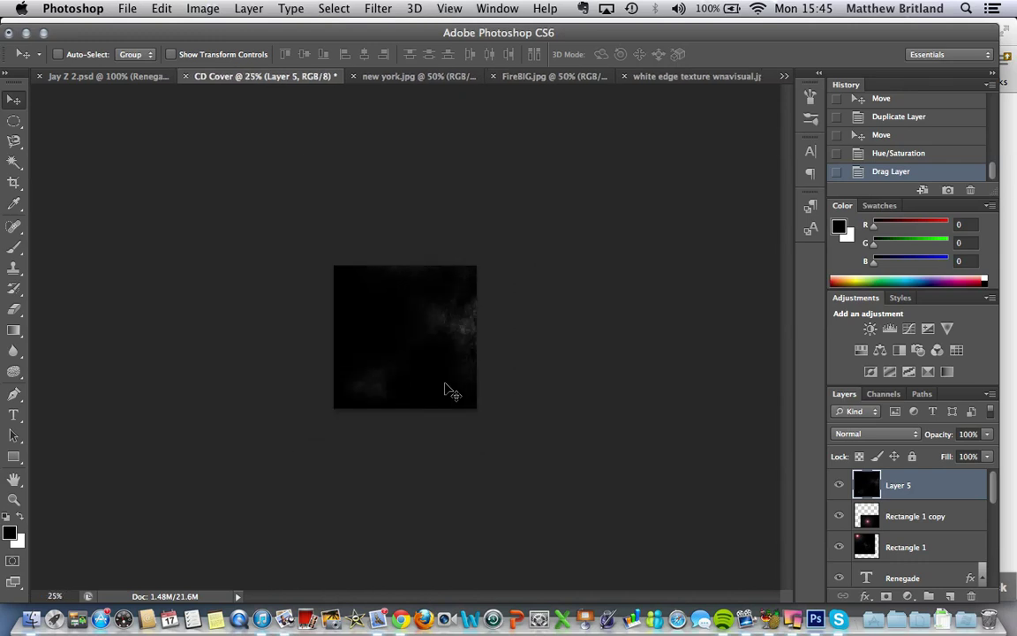
key(super+t)
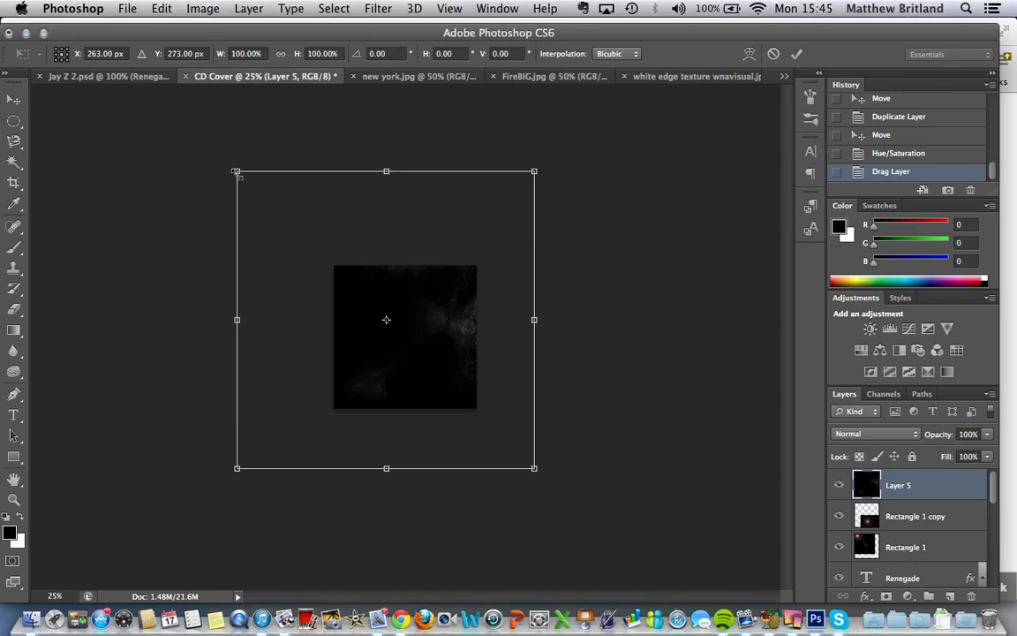
drag(237, 171, 331, 267)
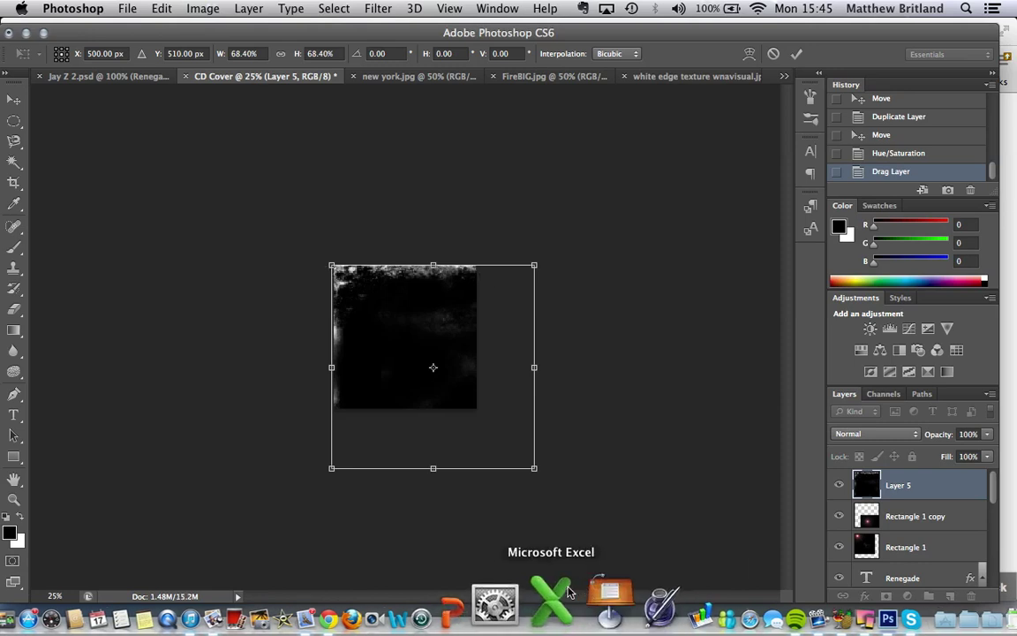
drag(535, 469, 484, 404)
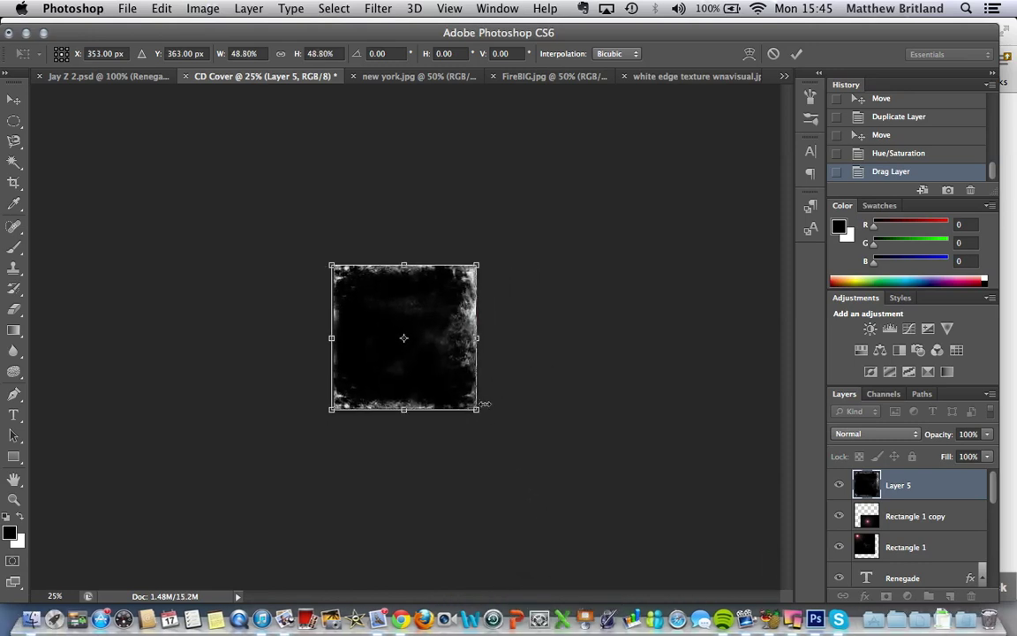
Step: Fine-tune the texture's proportional scale to about 48.2% so its edges line up with the canvas
key(super+equal)
key(super+equal)
key(super+equal)
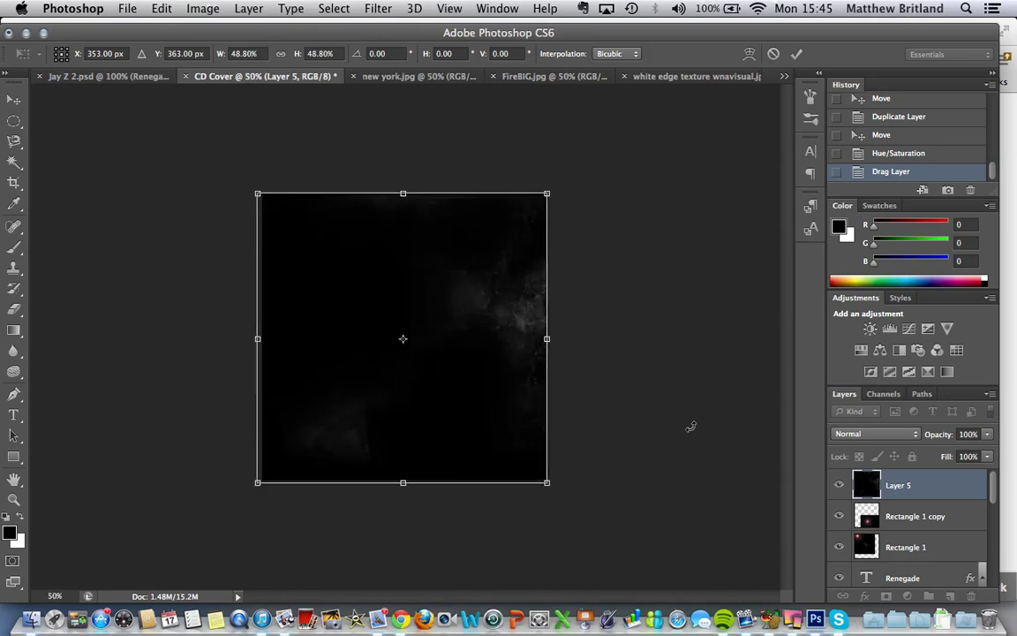
key(super+minus)
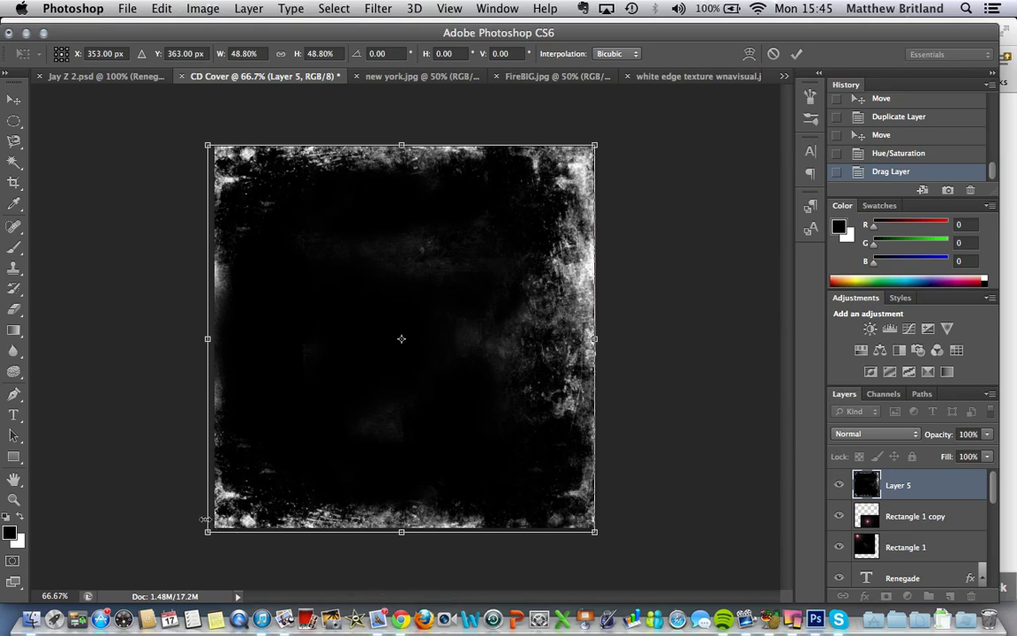
drag(209, 530, 212, 527)
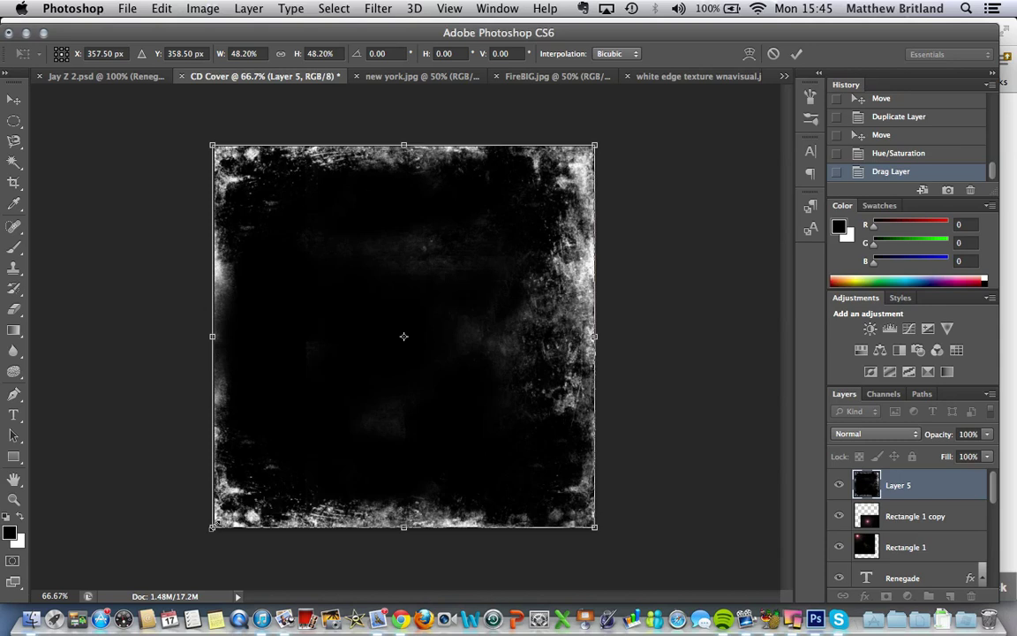
Step: Set the texture layer's blend mode to Screen and apply its pending transformation
click(900, 434)
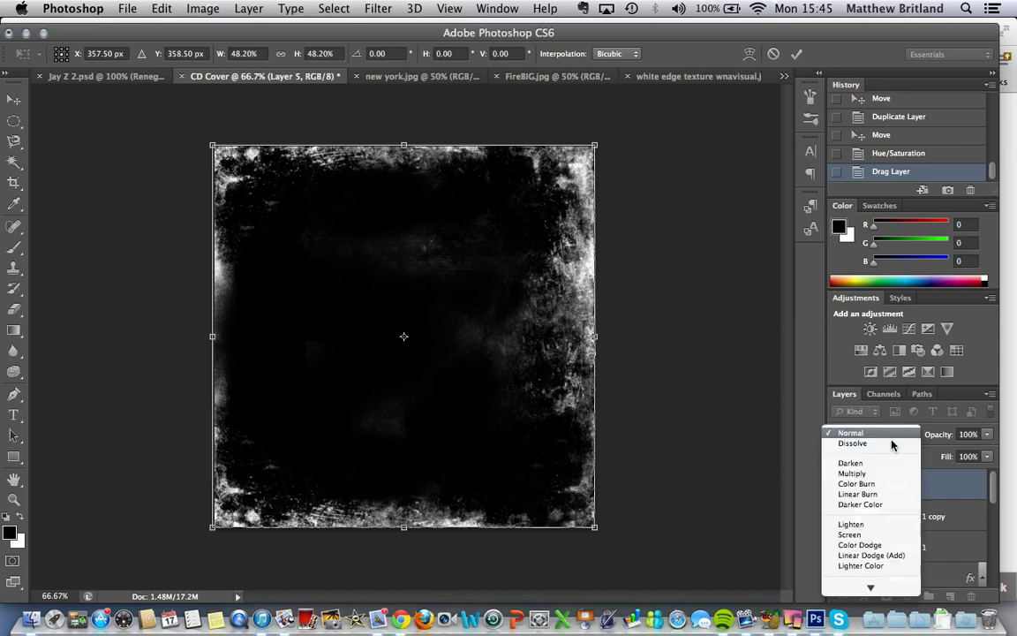
click(865, 536)
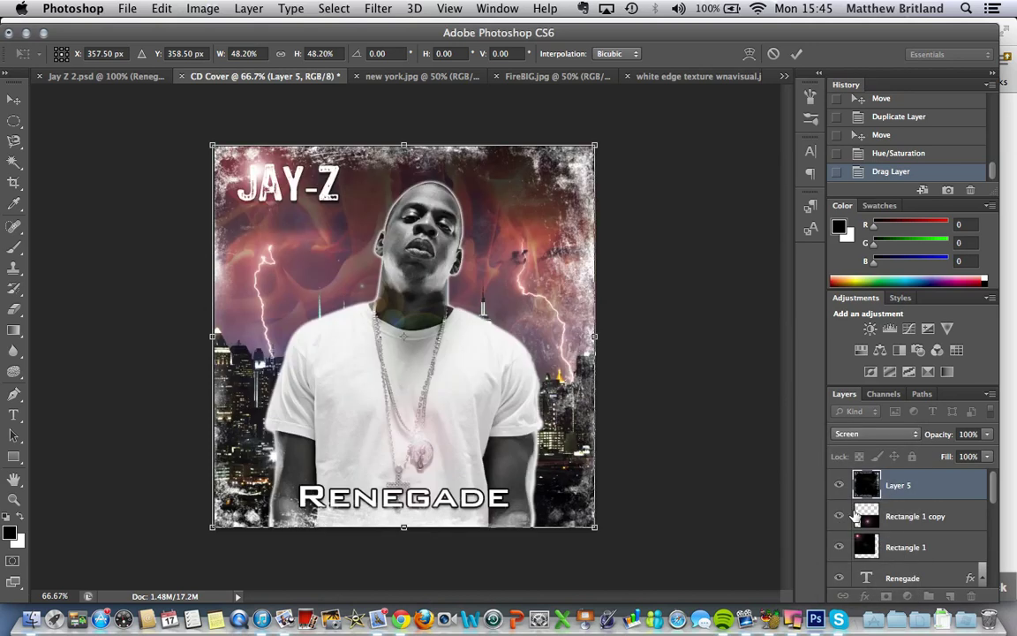
click(14, 102)
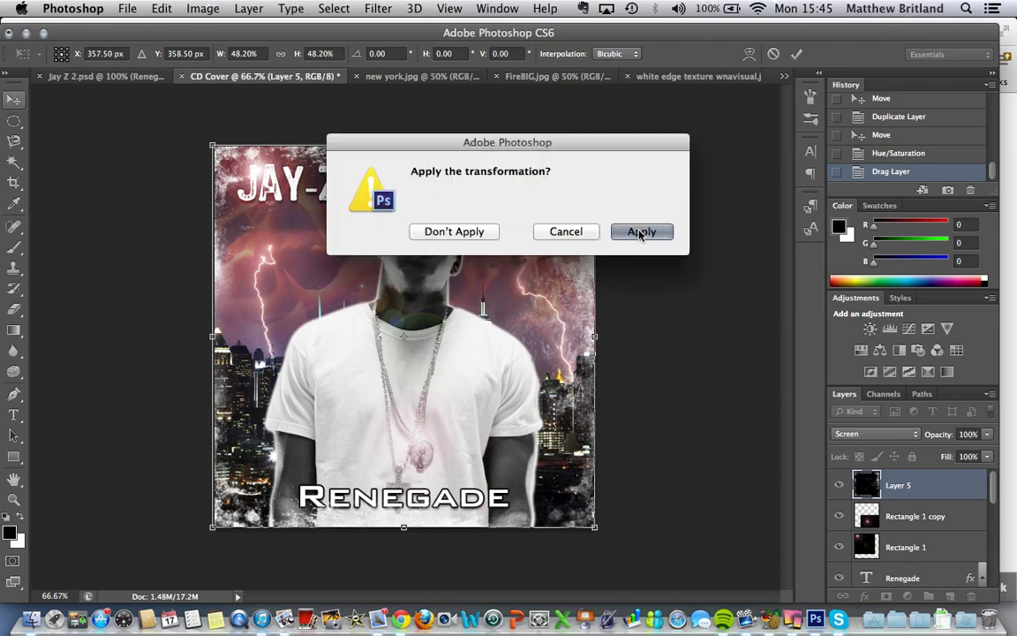
click(642, 231)
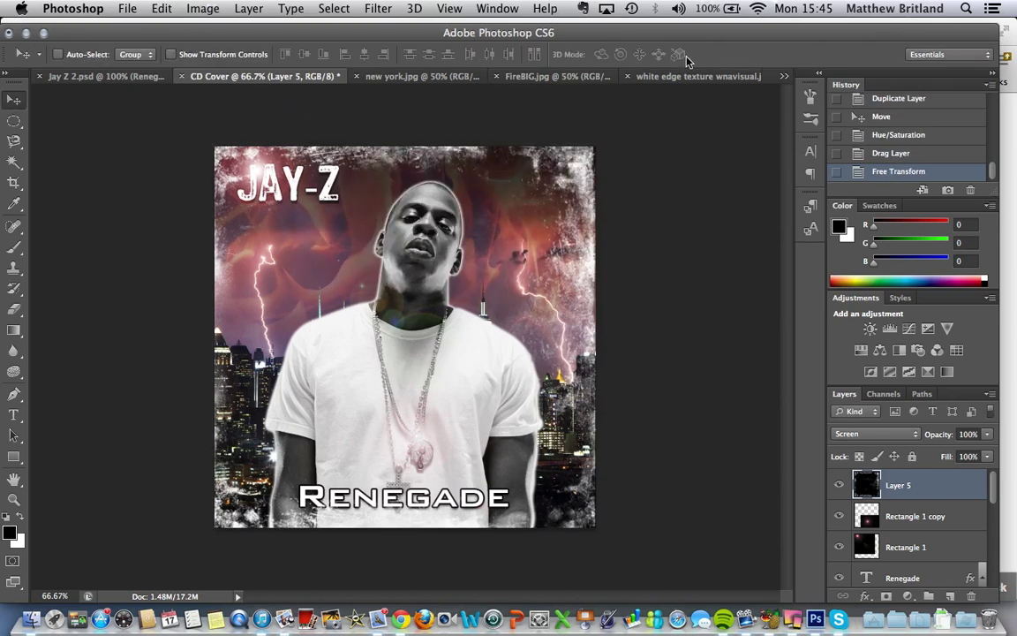
Step: Darken the texture layer's midtones with a Curves adjustment, lowering the RGB curve at input 151 to output 100
click(204, 10)
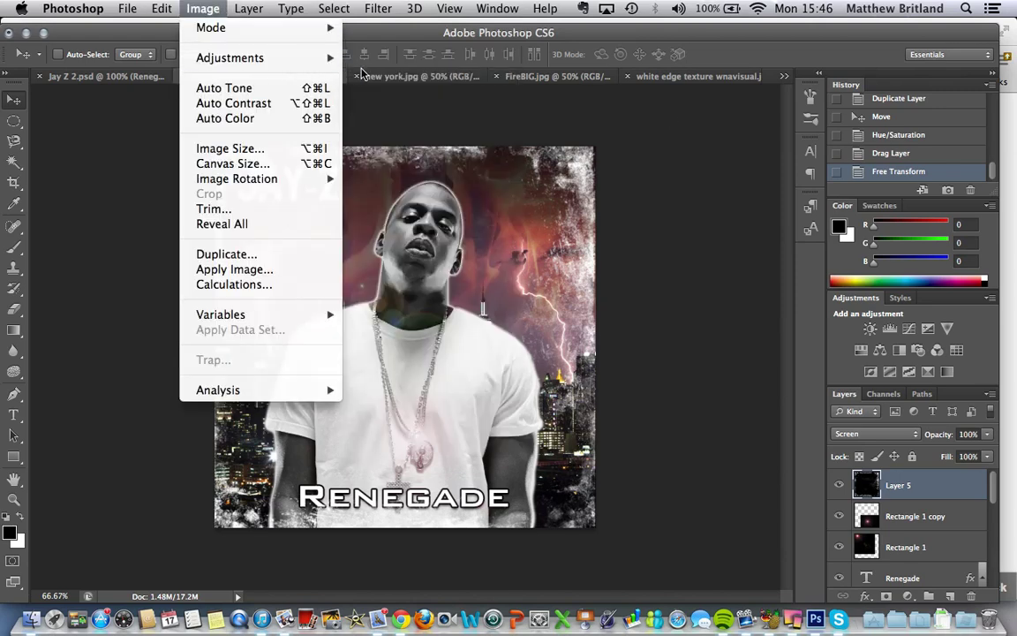
mouse_move(291, 57)
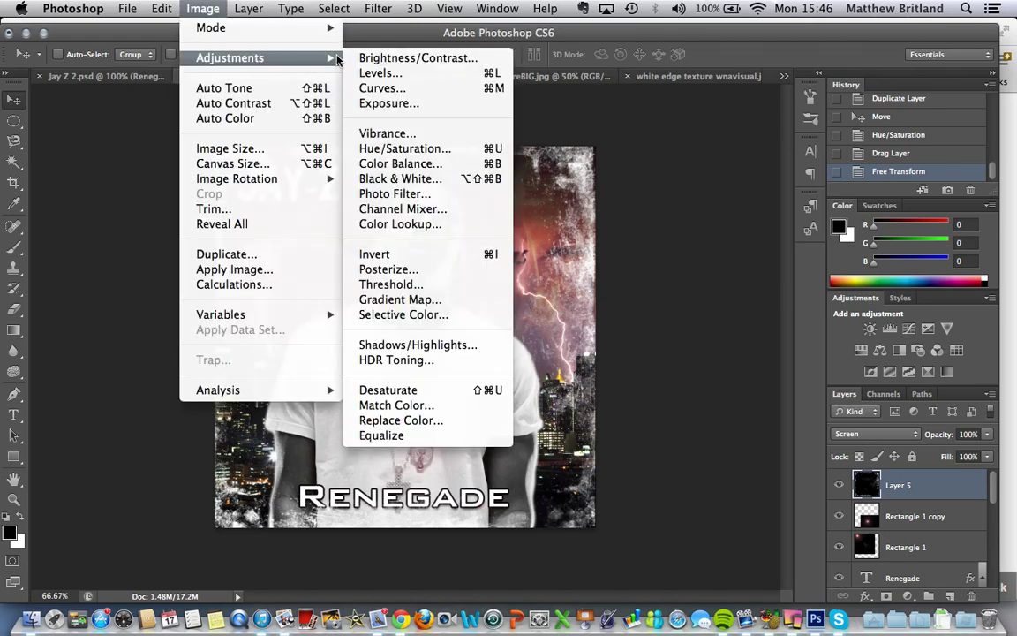
click(423, 88)
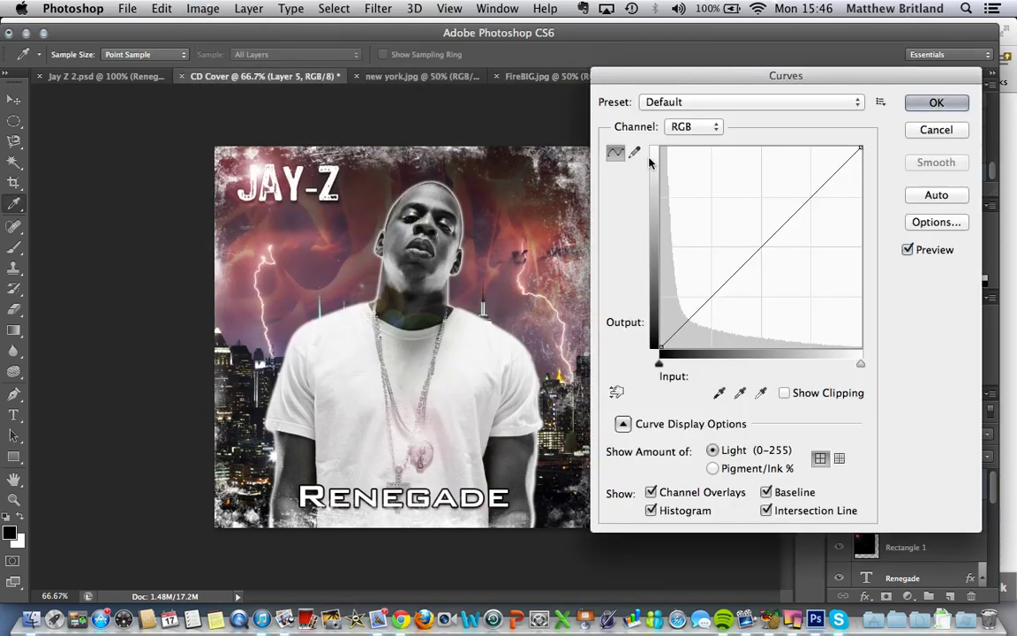
drag(776, 234, 779, 269)
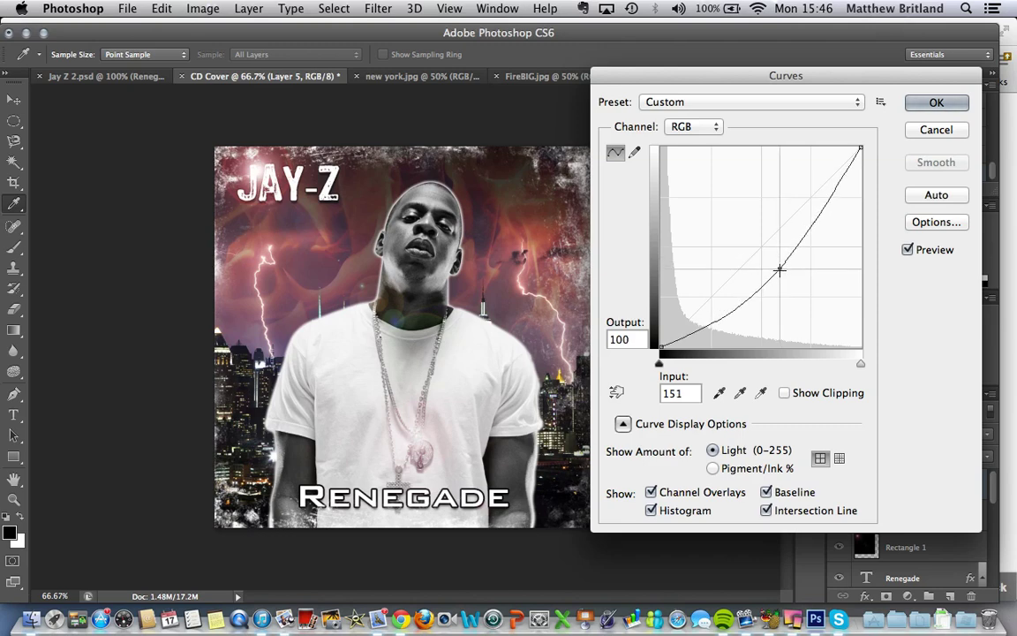
click(927, 103)
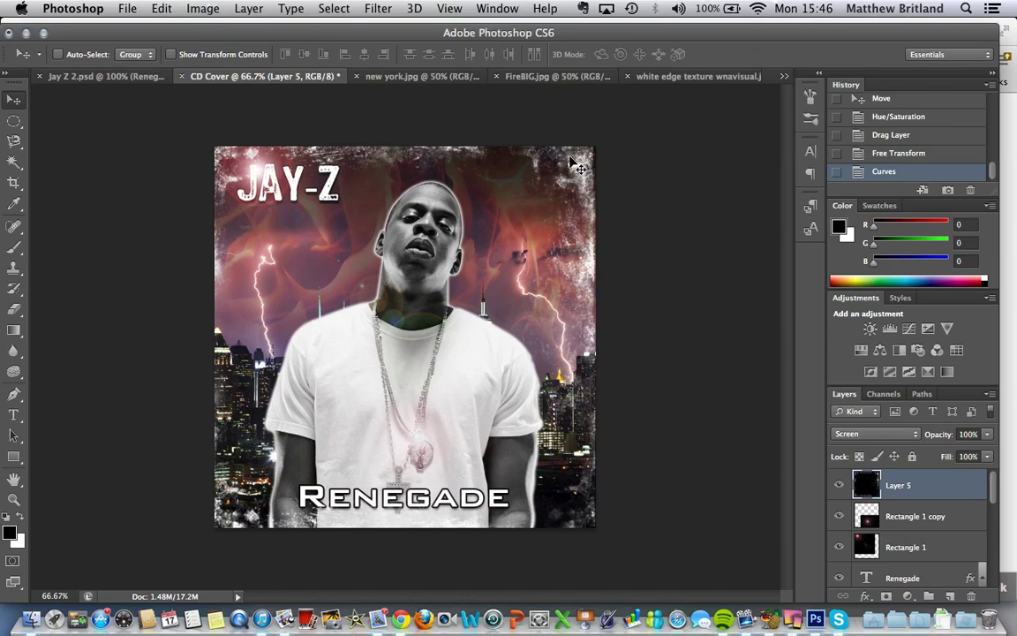
Step: Open Parental-advisory-explicit-lyrics.jpg from the Jay-Z Cover folder inside the PhotoShop folder
click(130, 8)
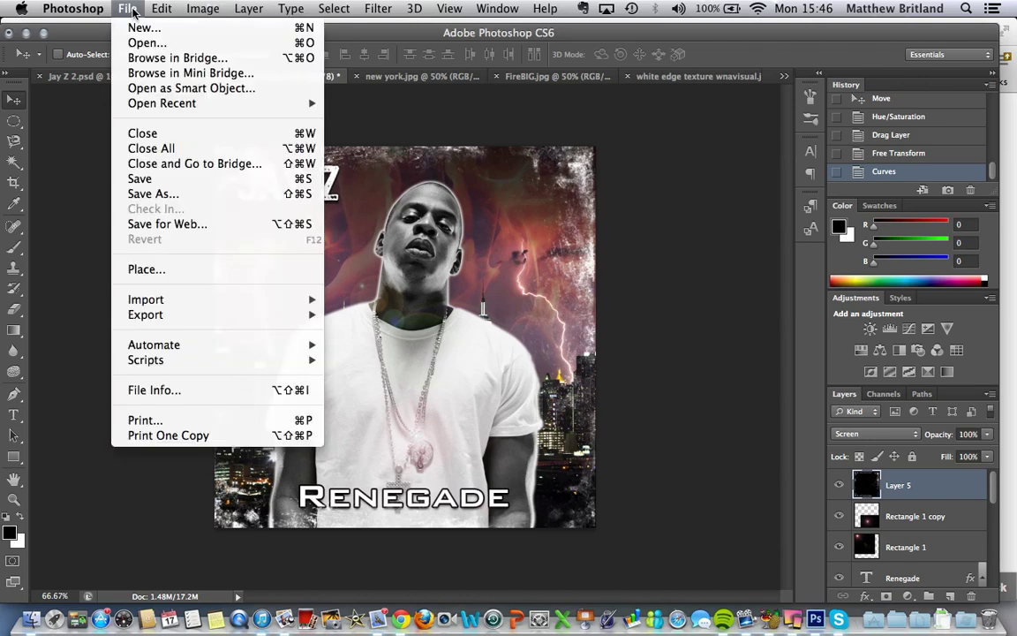
click(131, 39)
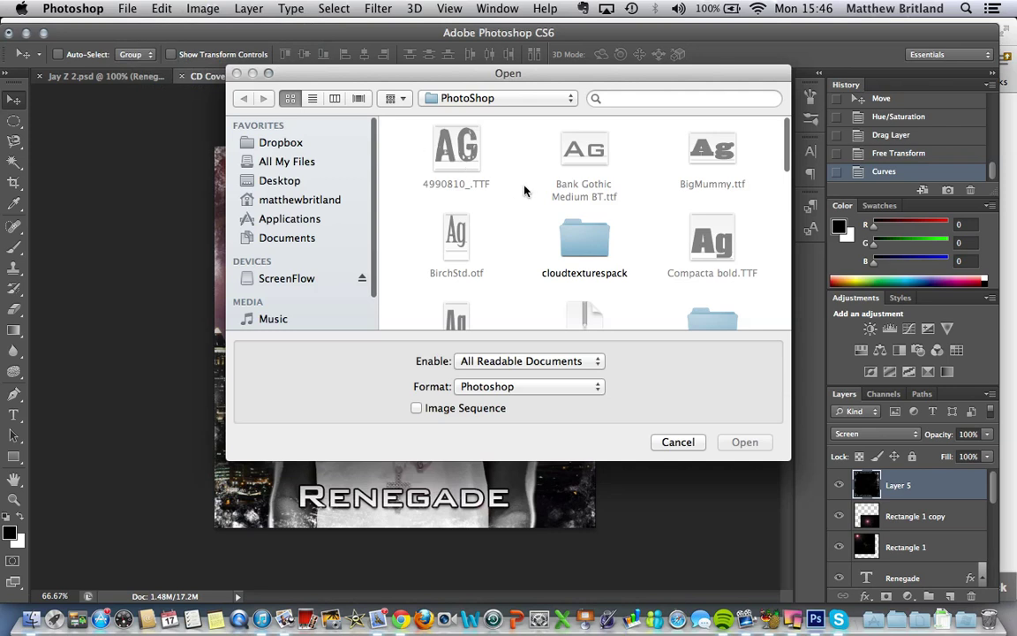
scroll(525, 191, down, 5)
scroll(545, 214, down, 2)
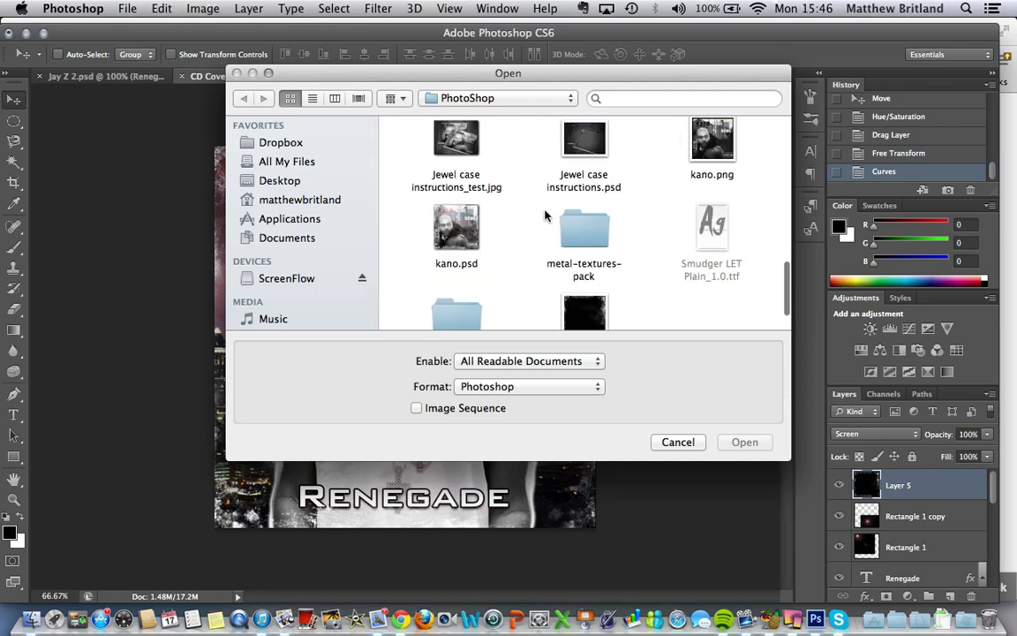
scroll(545, 214, up, 3)
double_click(570, 208)
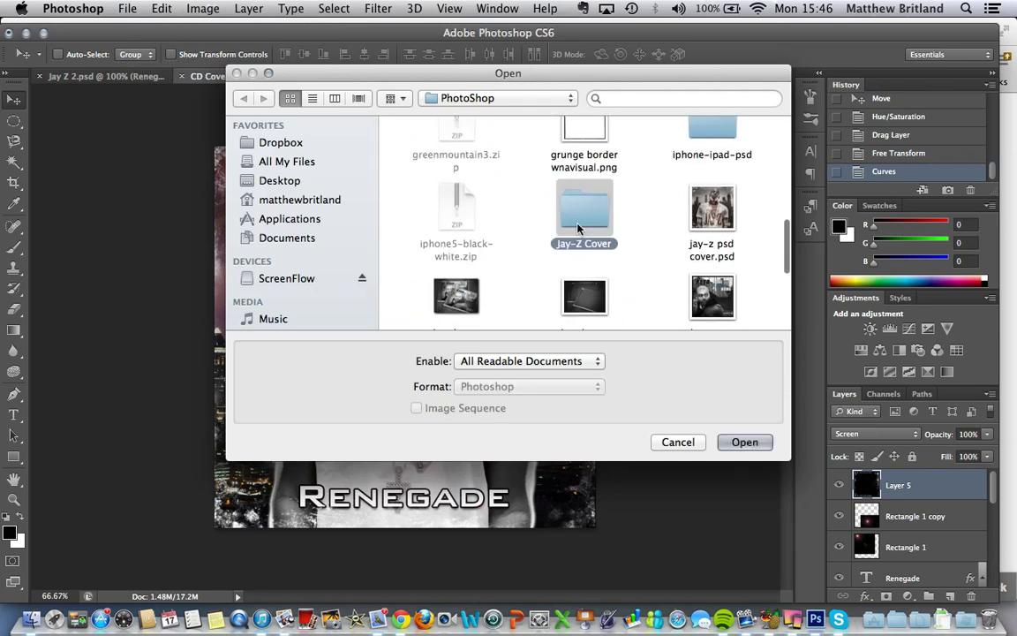
scroll(723, 265, down, 1)
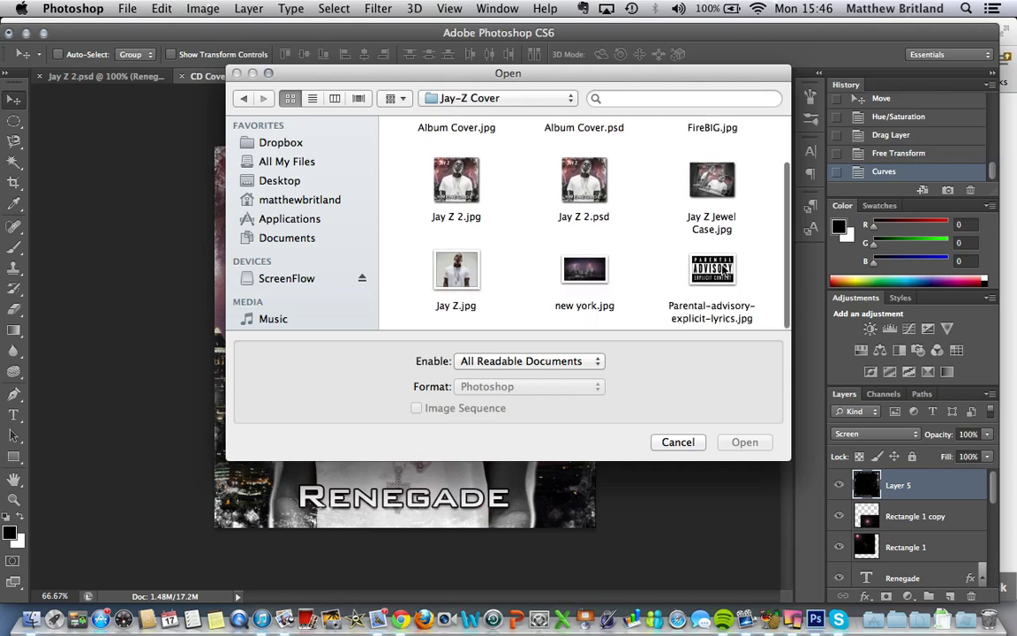
click(725, 278)
click(746, 442)
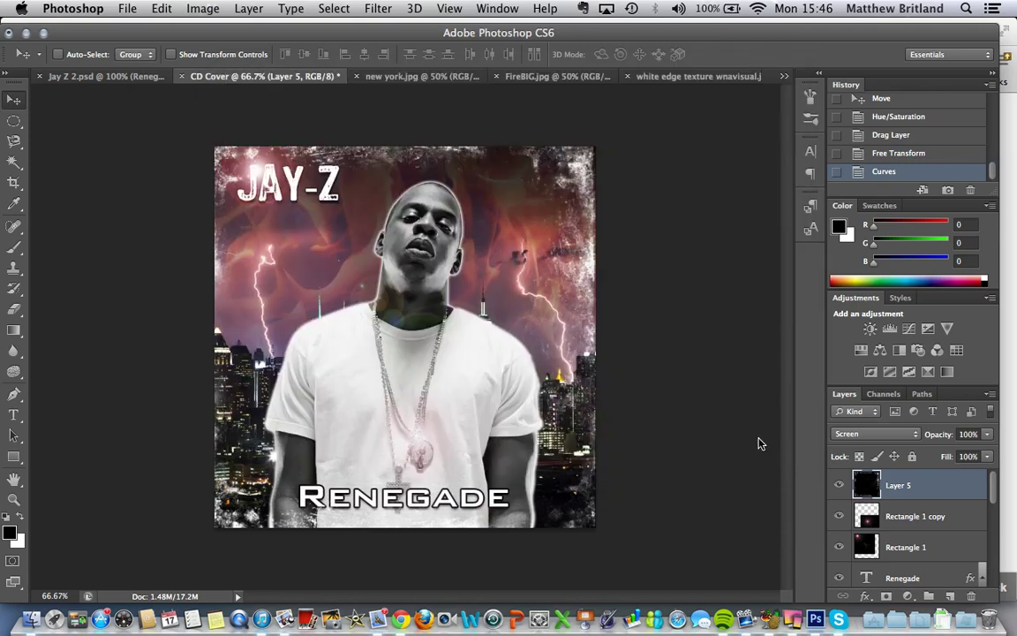
Step: Bring the parental advisory image into the CD Cover document as the top layer and scale it to about 11.25% at the cover's lower-right corner
drag(337, 281, 349, 322)
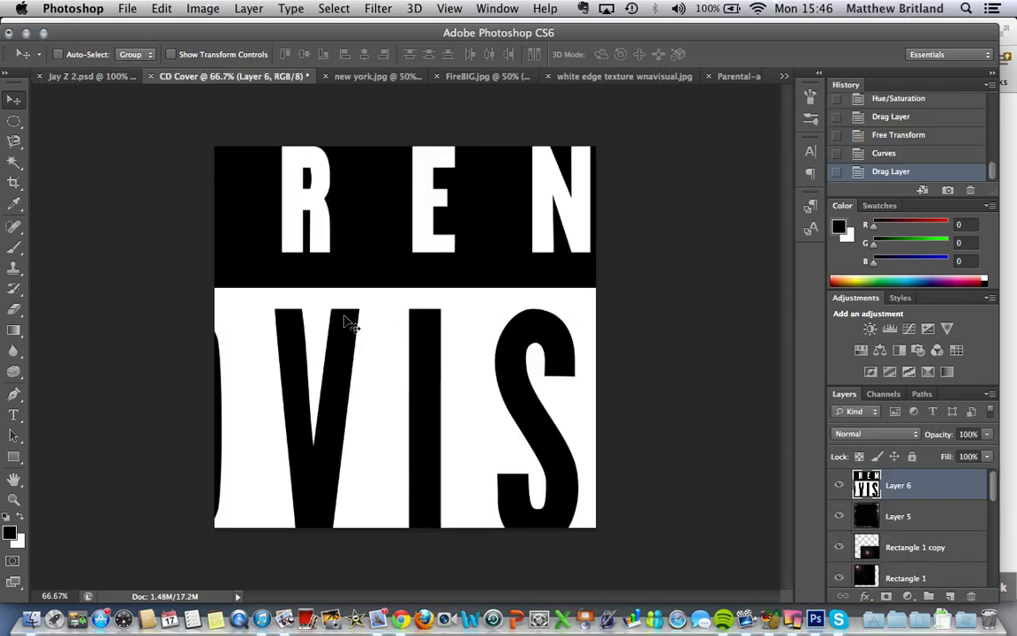
key(super+minus)
key(super+minus)
key(super+minus)
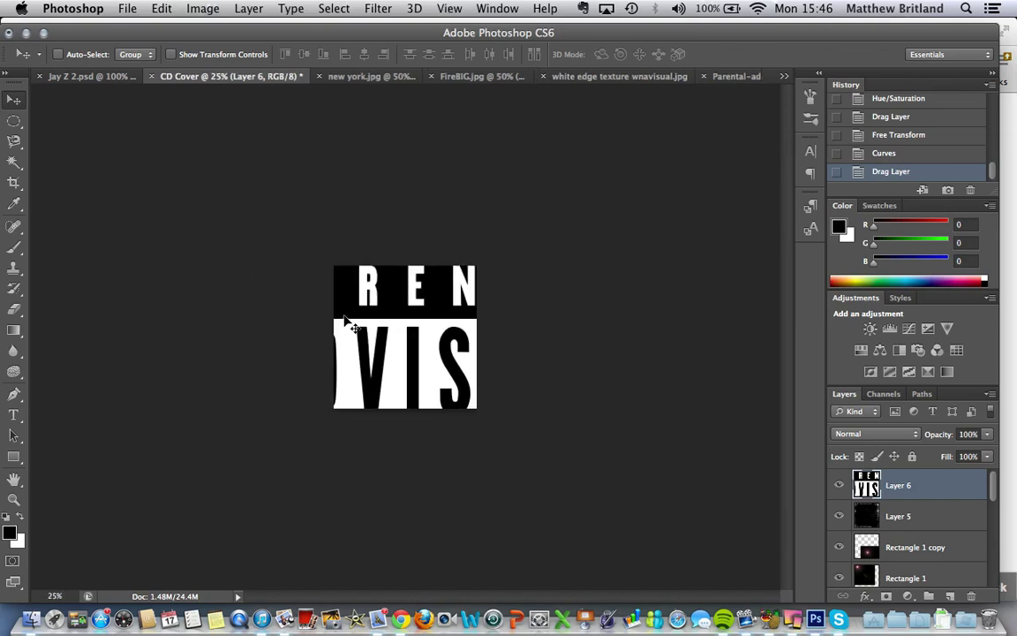
key(super+t)
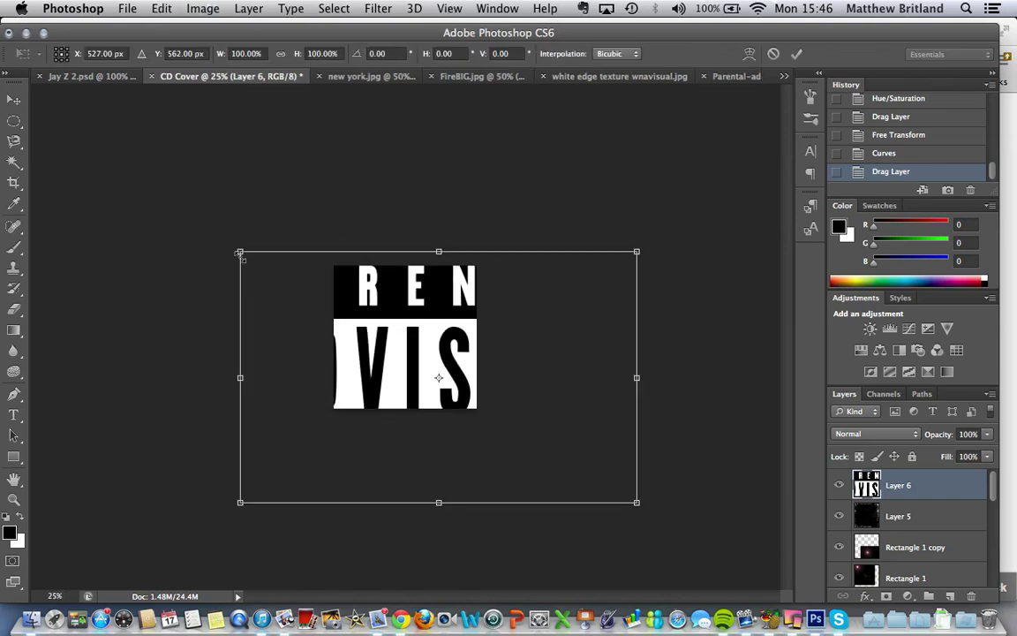
drag(240, 254, 453, 390)
key(super+plus)
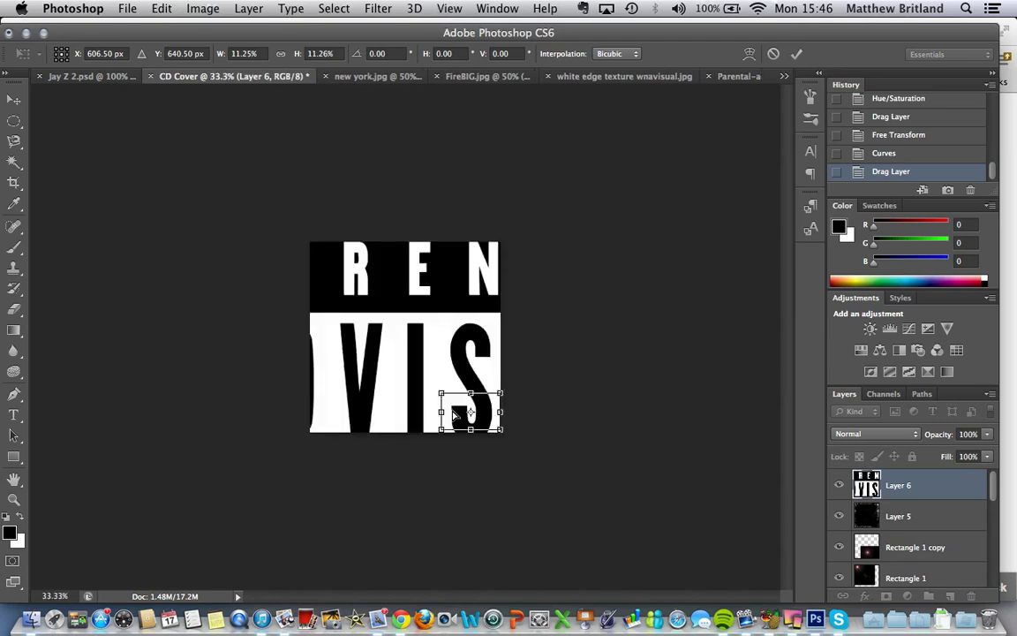
key(super+plus)
key(super+plus)
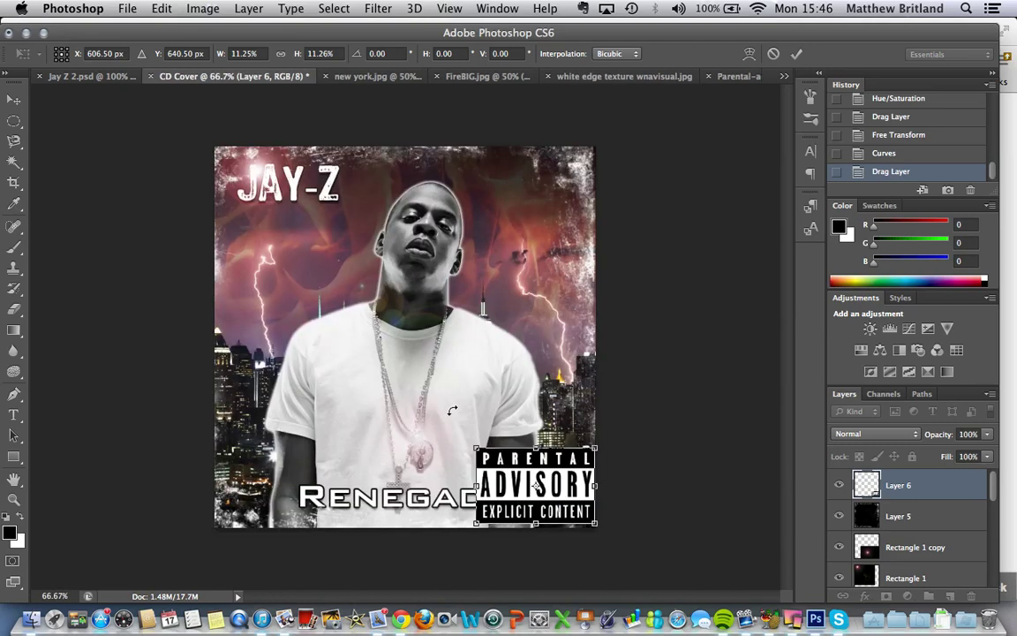
Step: Shrink the parental advisory label further to about 4% of its original size in the cover's lower-right corner and apply the transformation
drag(475, 449, 572, 522)
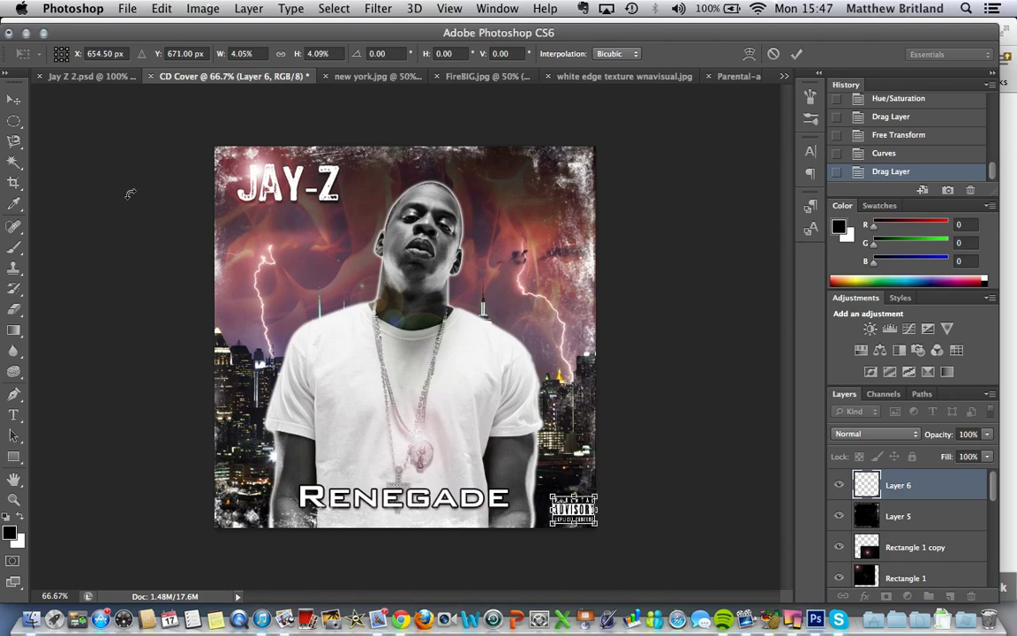
click(13, 99)
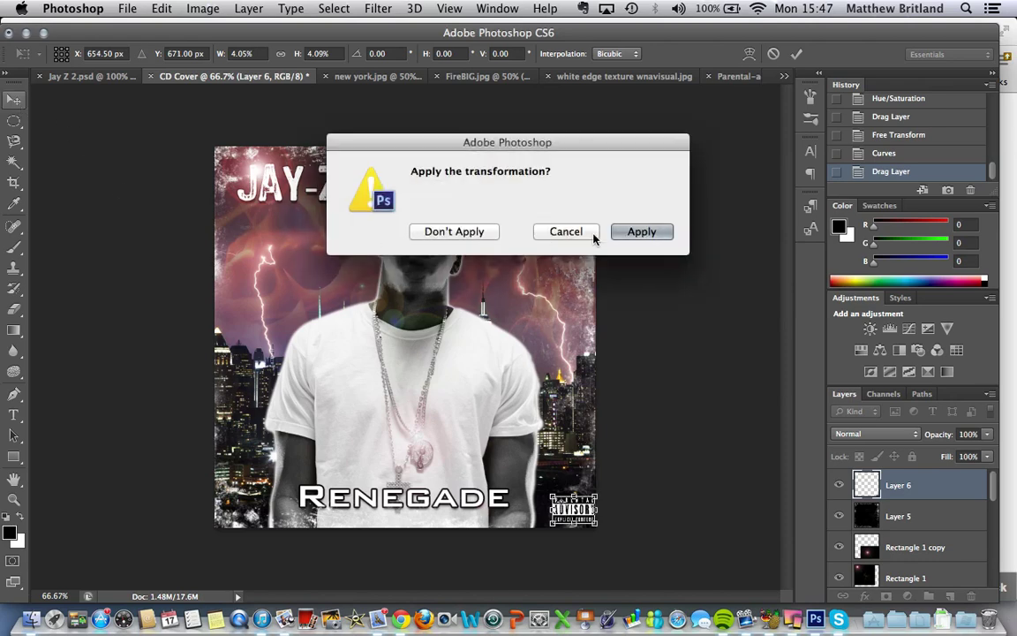
click(611, 235)
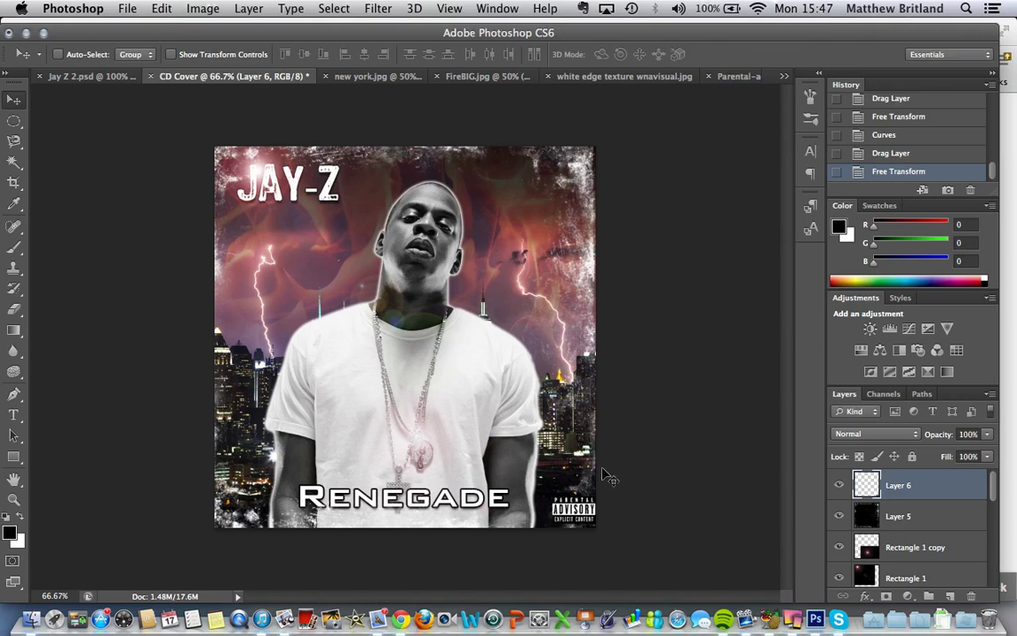
Step: Move the advisory label slightly inward from the cover's lower-right corner and place its layer directly beneath the edge texture on Layer 5
drag(585, 525, 558, 505)
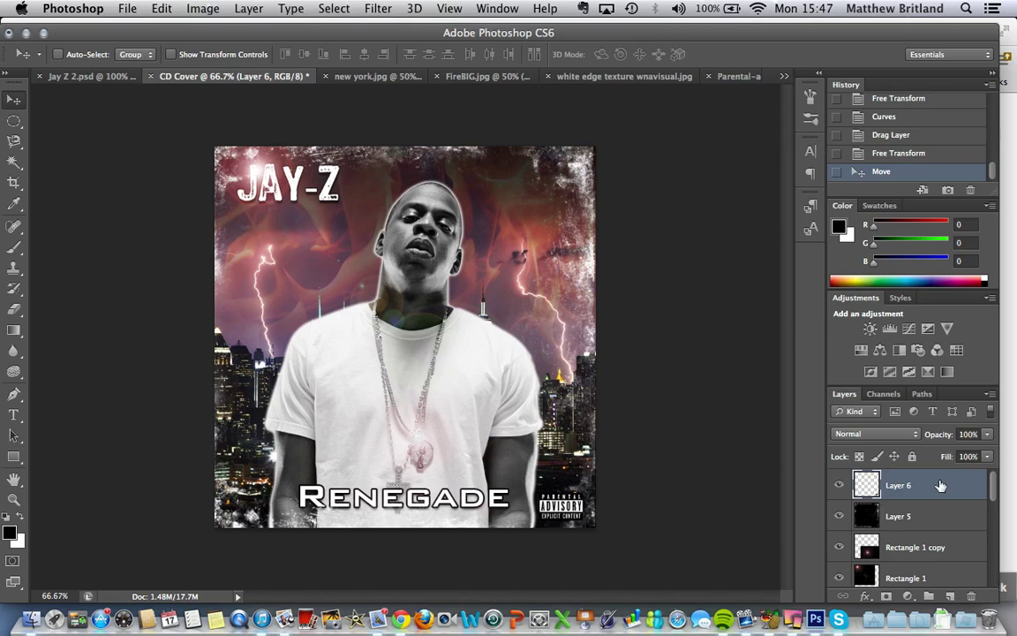
drag(941, 486, 943, 528)
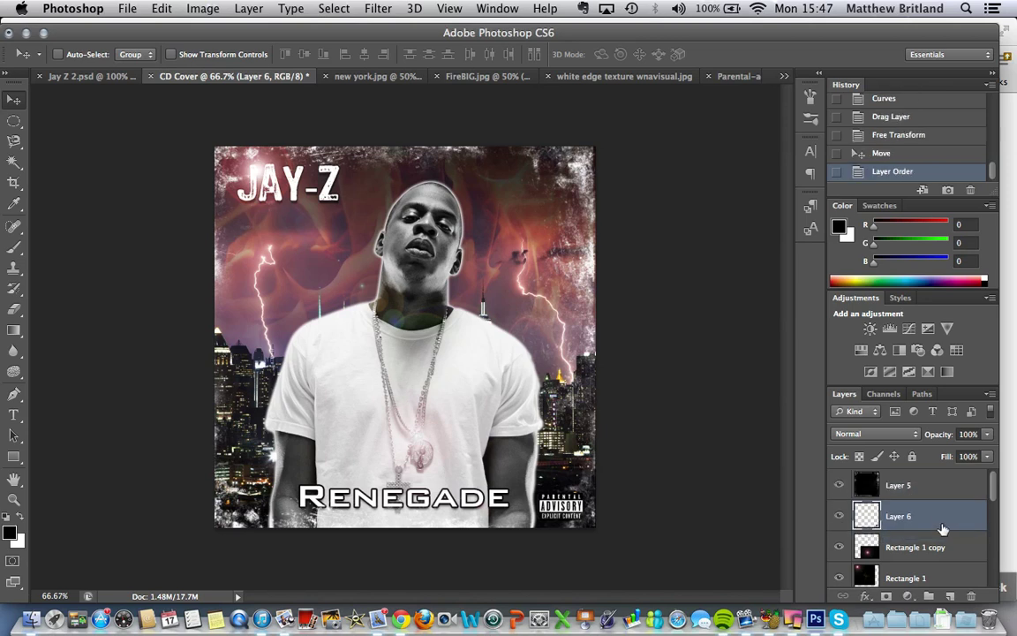